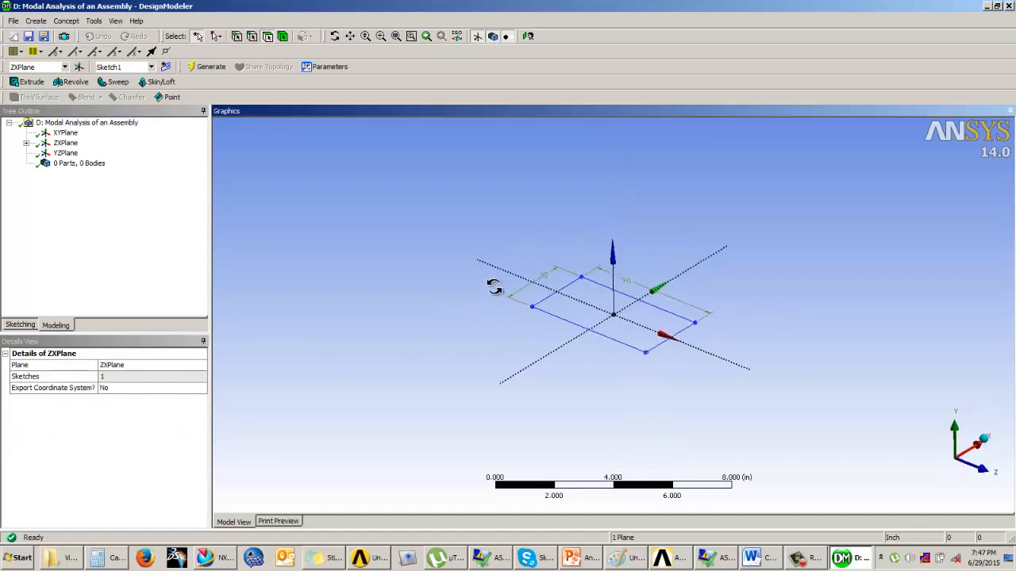
Step: Extrude the rectangular sketch on the ZX plane 0.2 in as added material and generate the solid
left_click(27, 81)
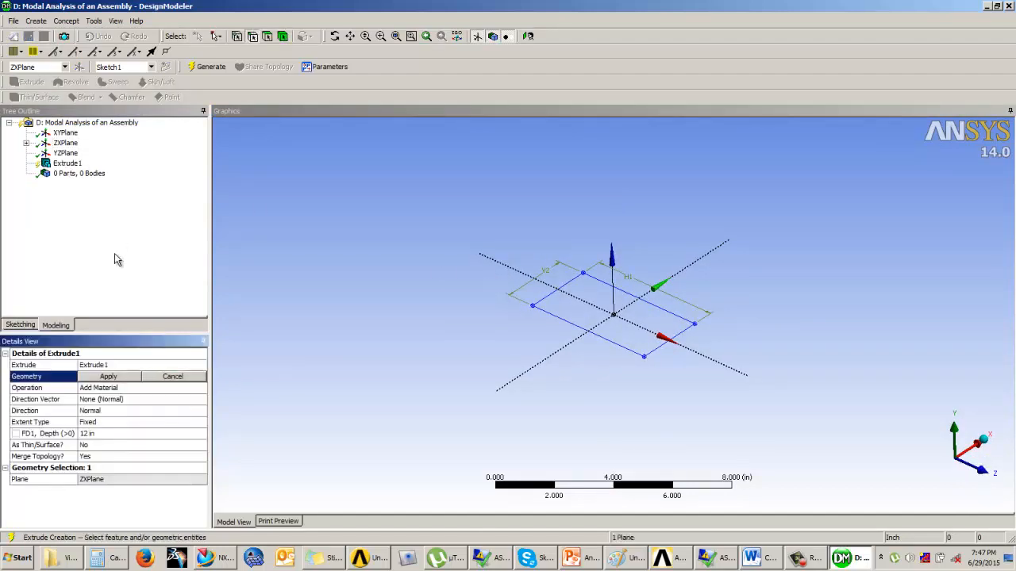
left_click(108, 377)
left_click(108, 378)
left_click(565, 330)
left_click(111, 378)
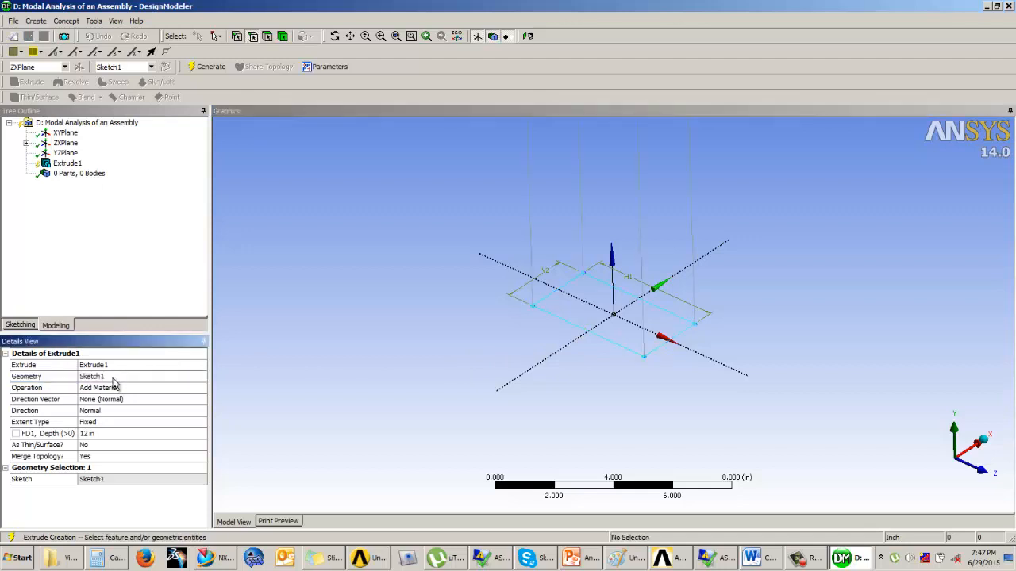
left_click(99, 434)
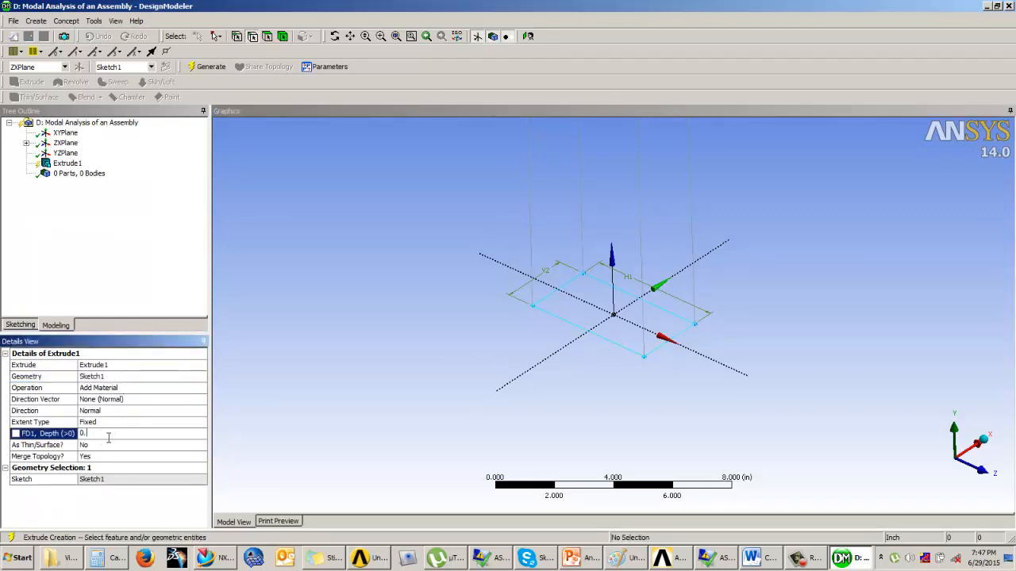
type("0.2")
key("Return")
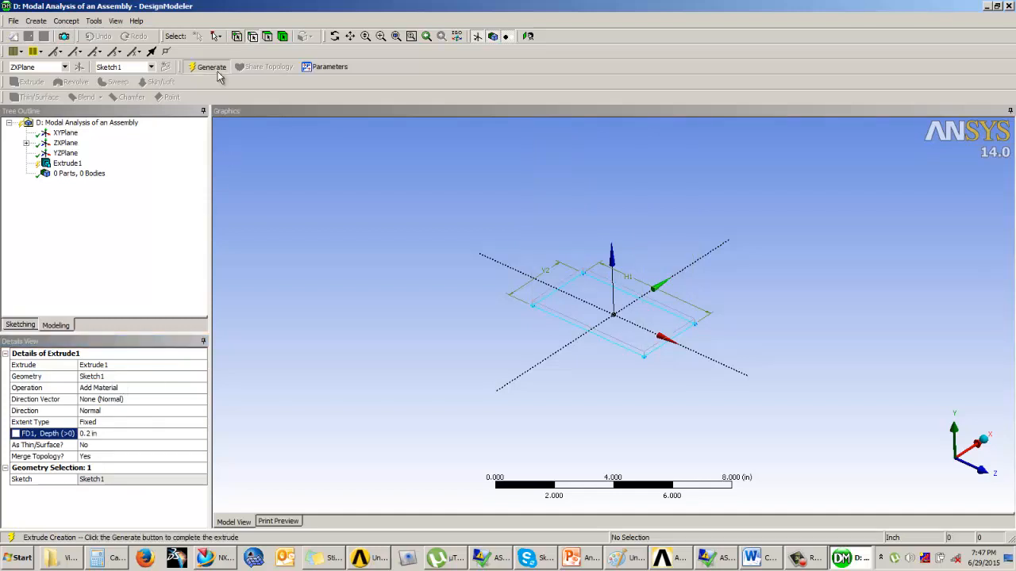
left_click(211, 67)
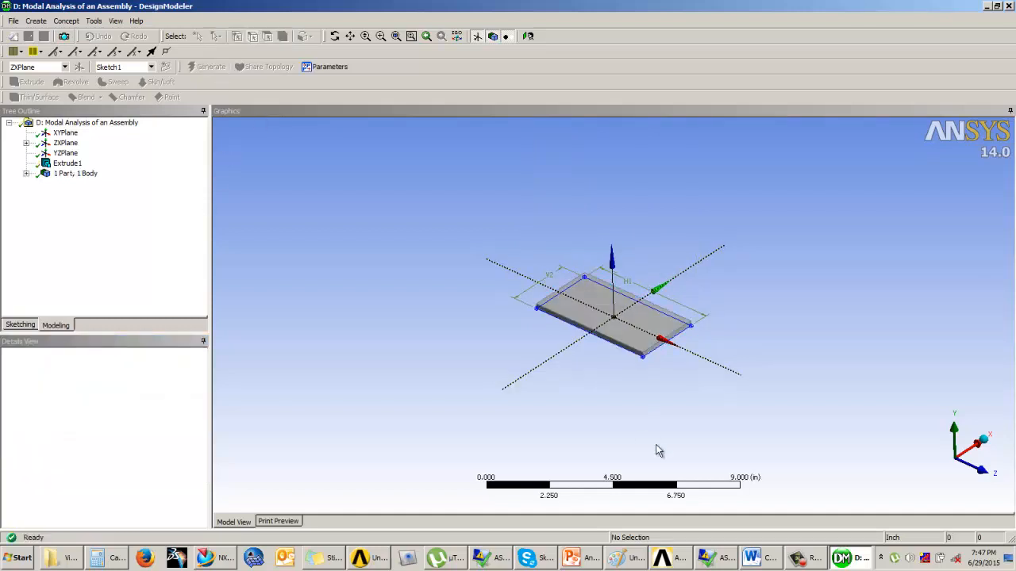
Step: Rename the extruded solid body as baseplate
left_click(25, 173)
right_click(77, 183)
left_click(99, 231)
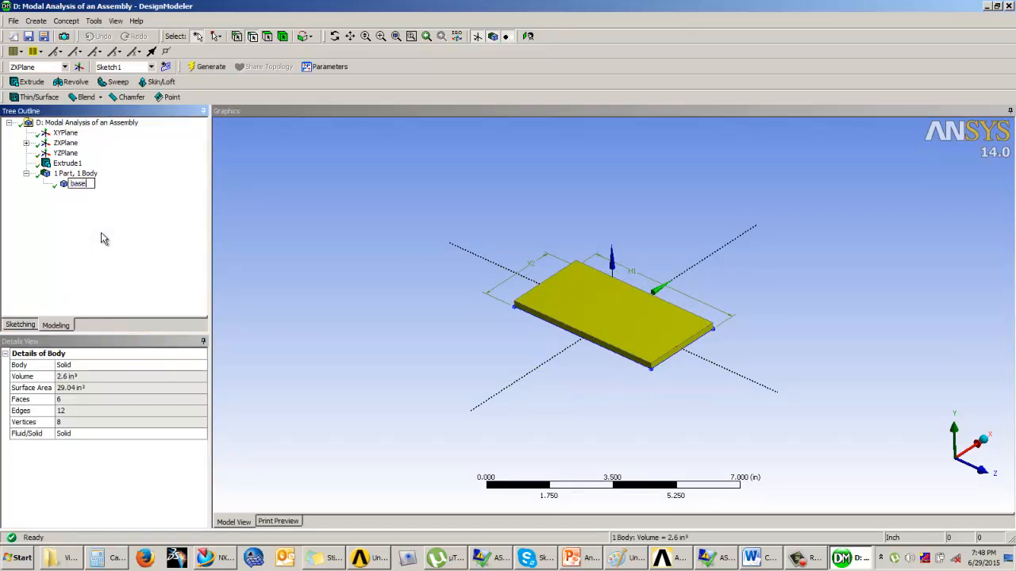
key("Return")
Step: Check the assembly dimensions on the PowerPoint slide and start a new sketch on the baseplate's long front side face, viewed face-on
middle_click_drag(640, 309, 557, 320)
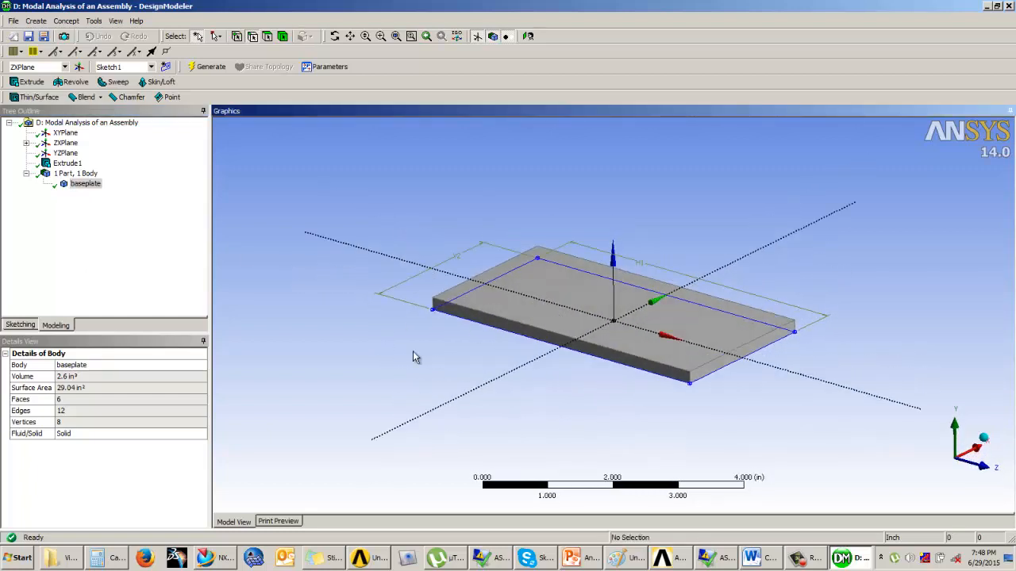
left_click(582, 559)
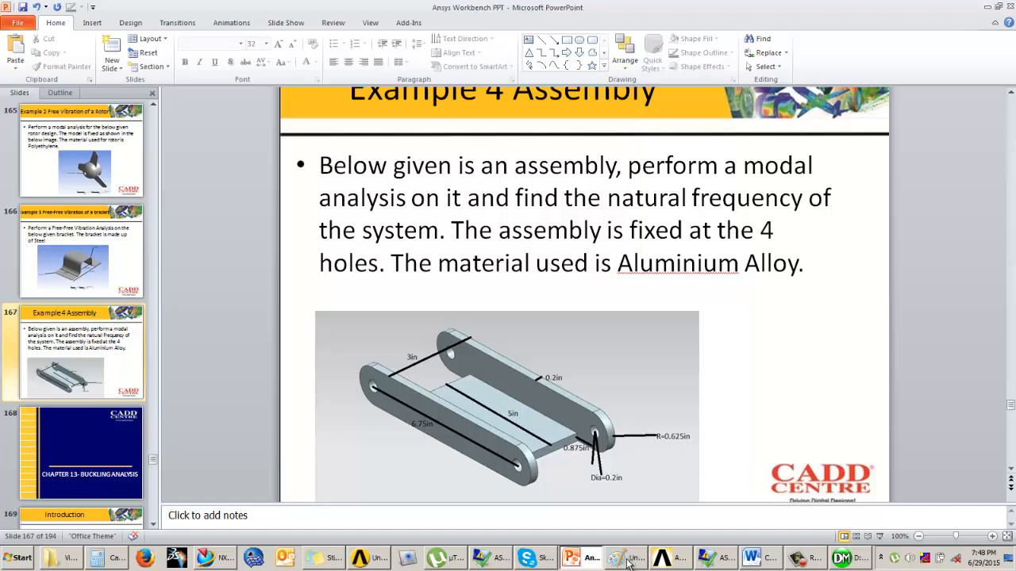
left_click(852, 562)
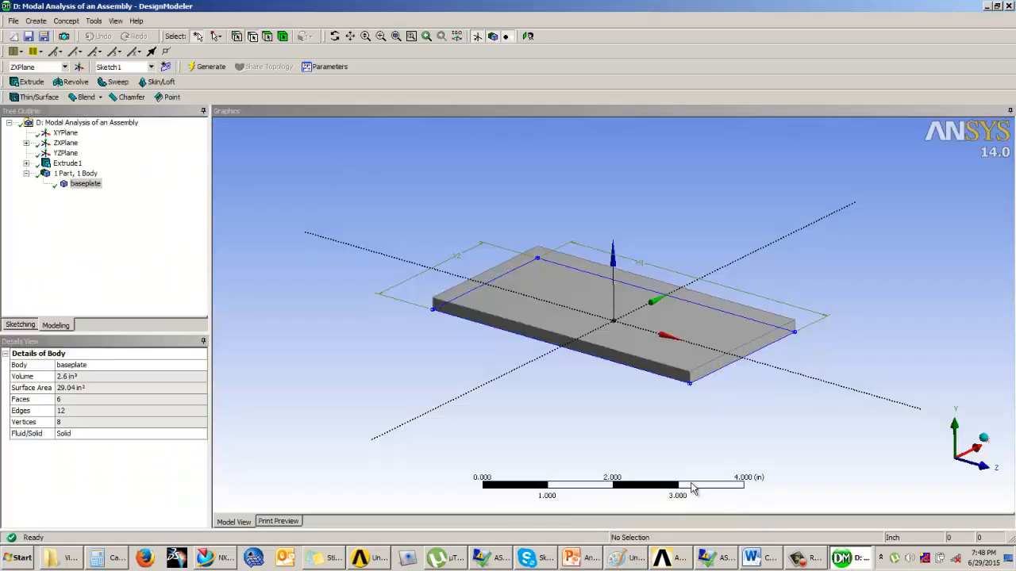
left_click(565, 559)
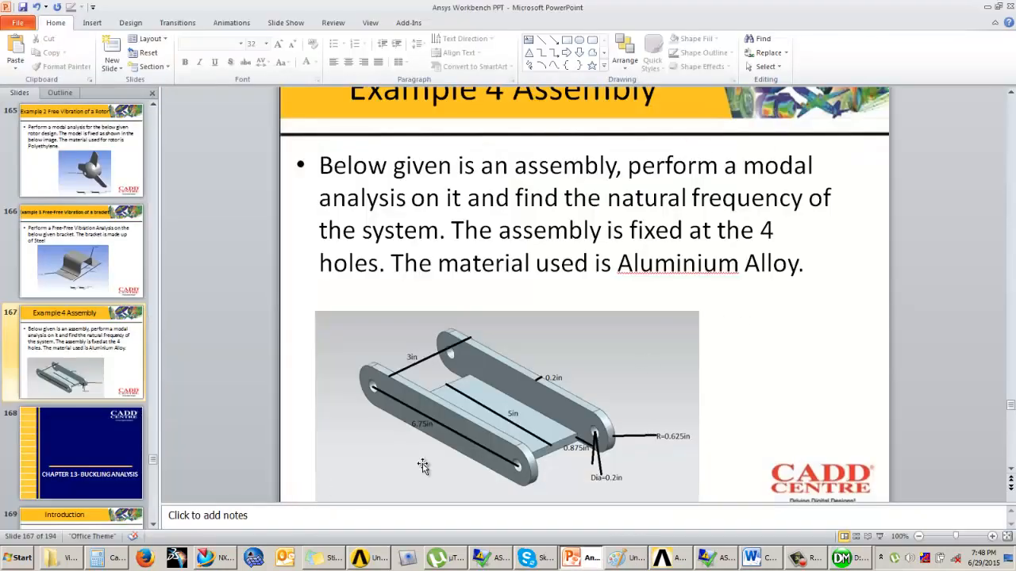
left_click(847, 560)
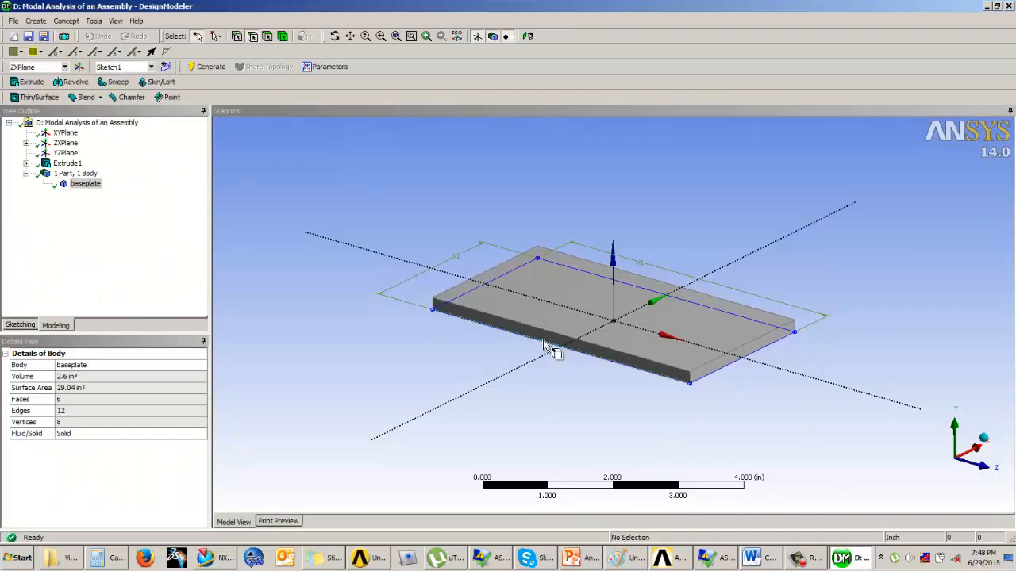
left_click(666, 378)
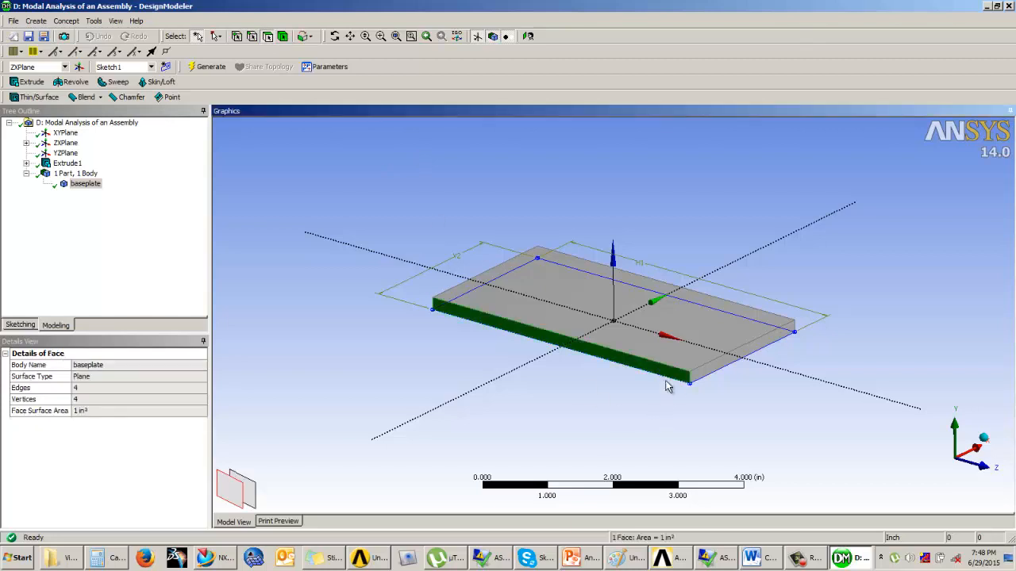
left_click(21, 325)
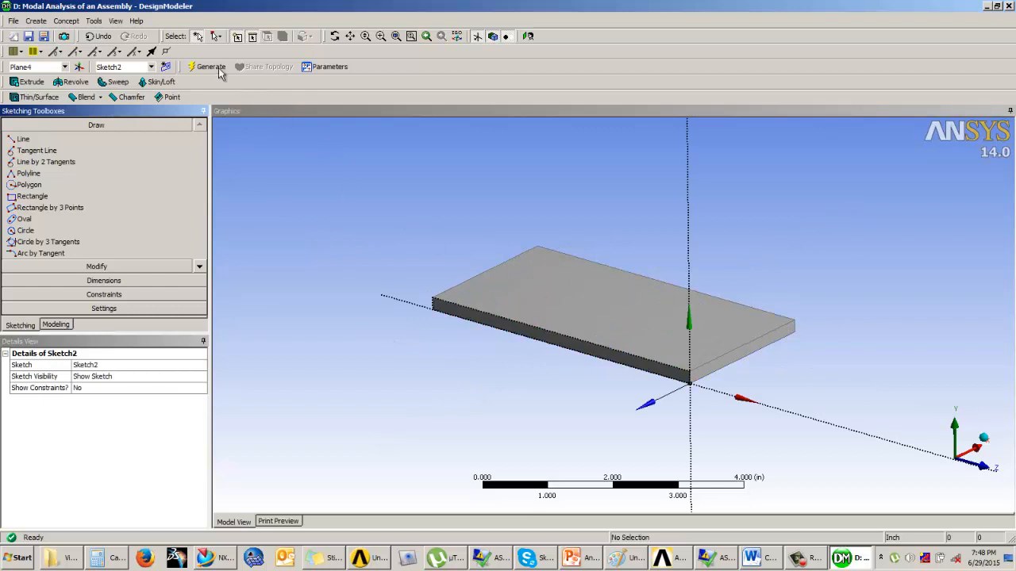
left_click(527, 36)
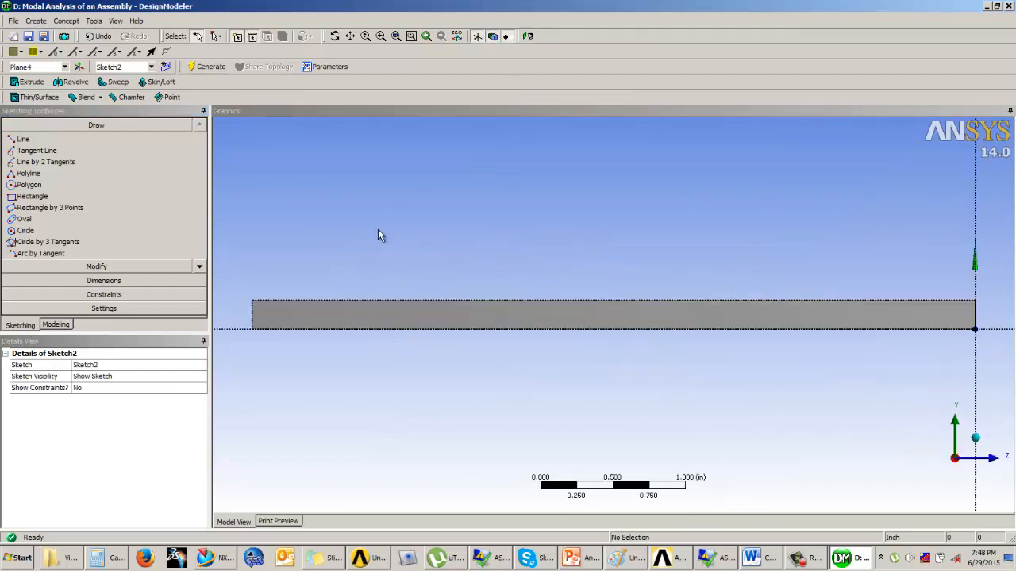
Step: Consult the PowerPoint slide and sketch a circle beyond the baseplate's Z-positive end, centred about 0.57 in from the sketch's vertical axis
scroll(377, 231, "up", 4)
scroll(381, 228, "down", 10)
scroll(564, 270, "up", 3)
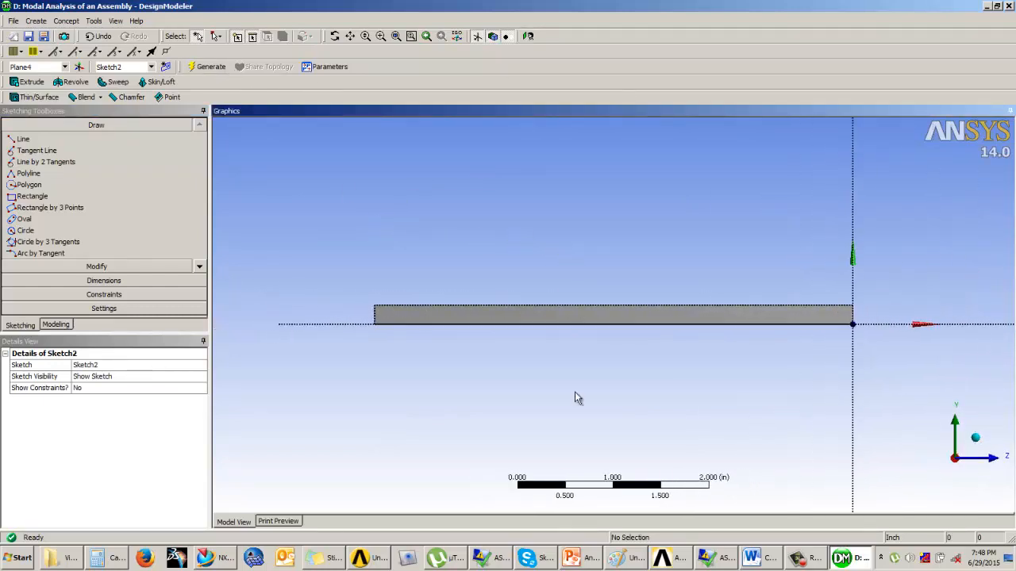
left_click(579, 559)
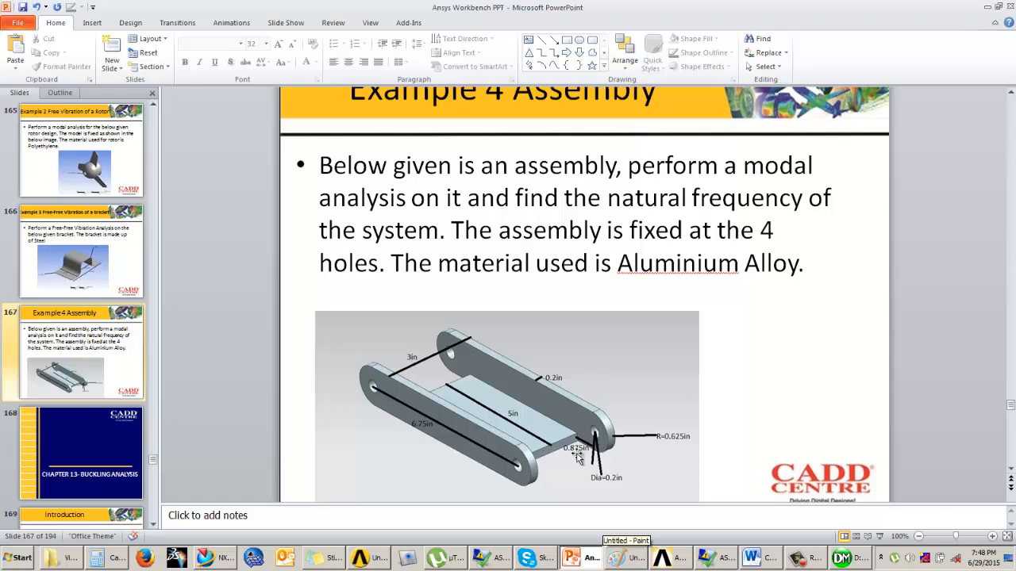
left_click(848, 559)
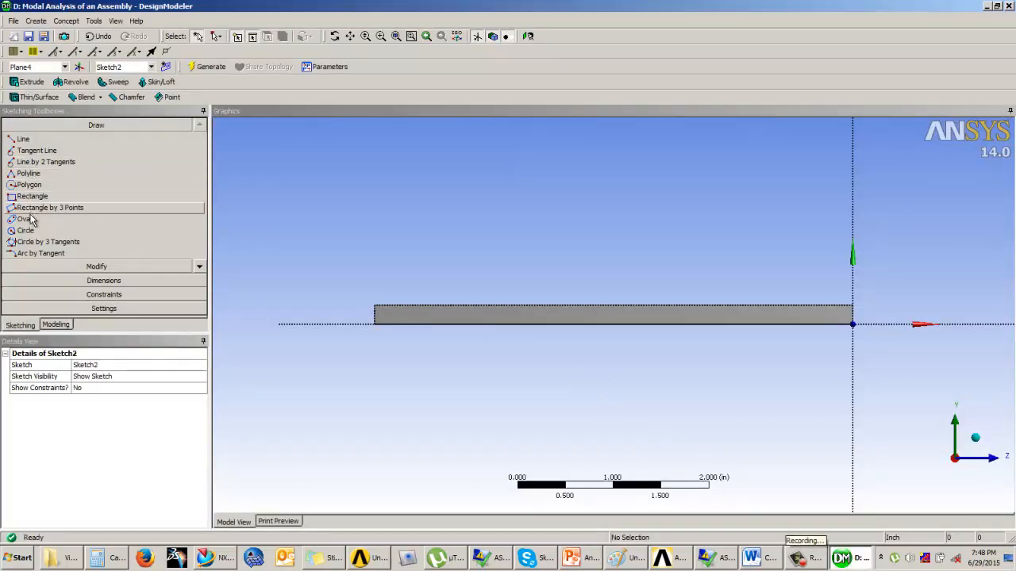
left_click(67, 232)
left_click(907, 311)
left_click(910, 345)
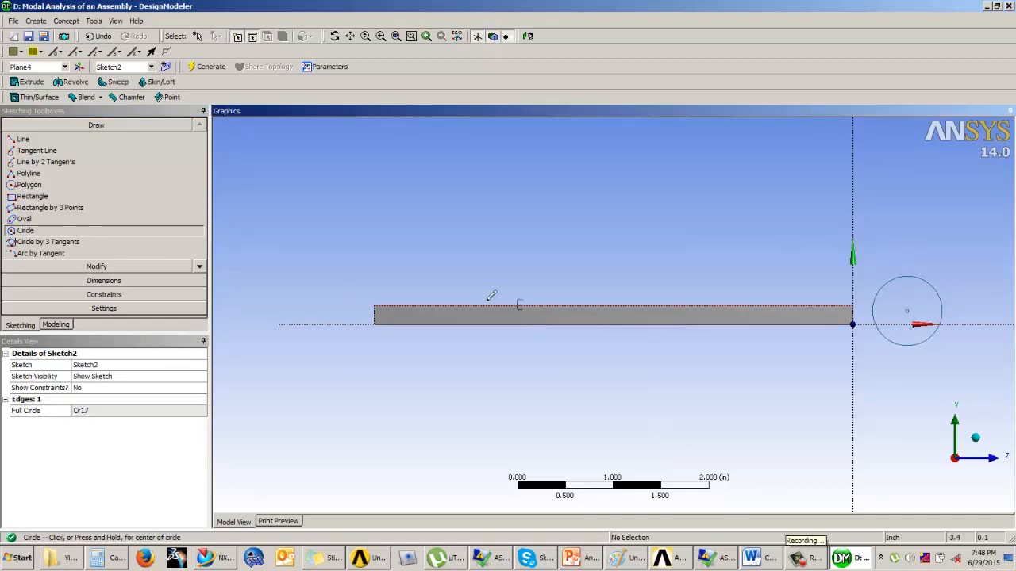
Step: Dimension the horizontal distance from the sketch's vertical axis to the circle's centre and set it to 0.875 in
left_click(104, 280)
left_click(39, 180)
left_click(854, 318)
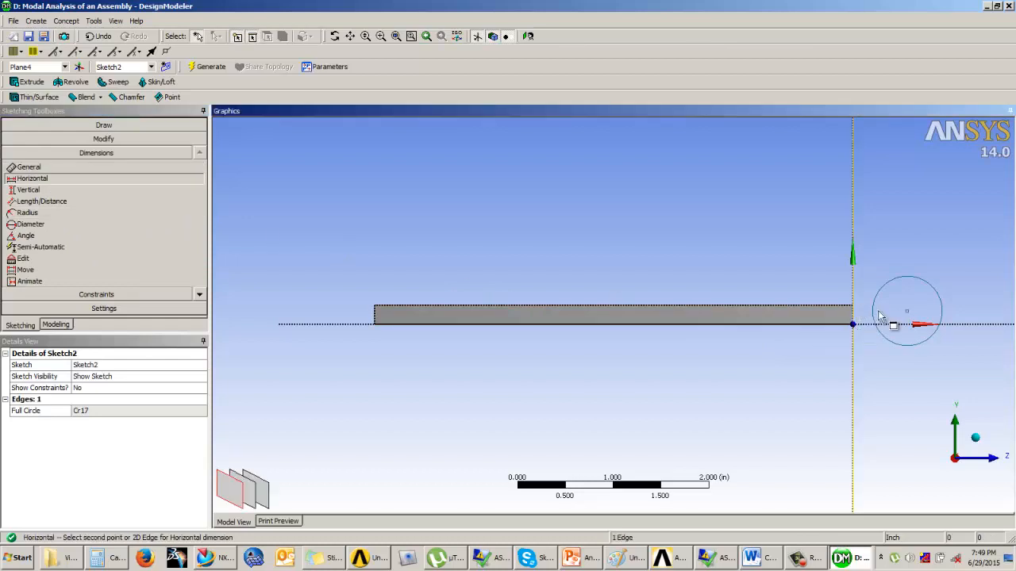
left_click(908, 312)
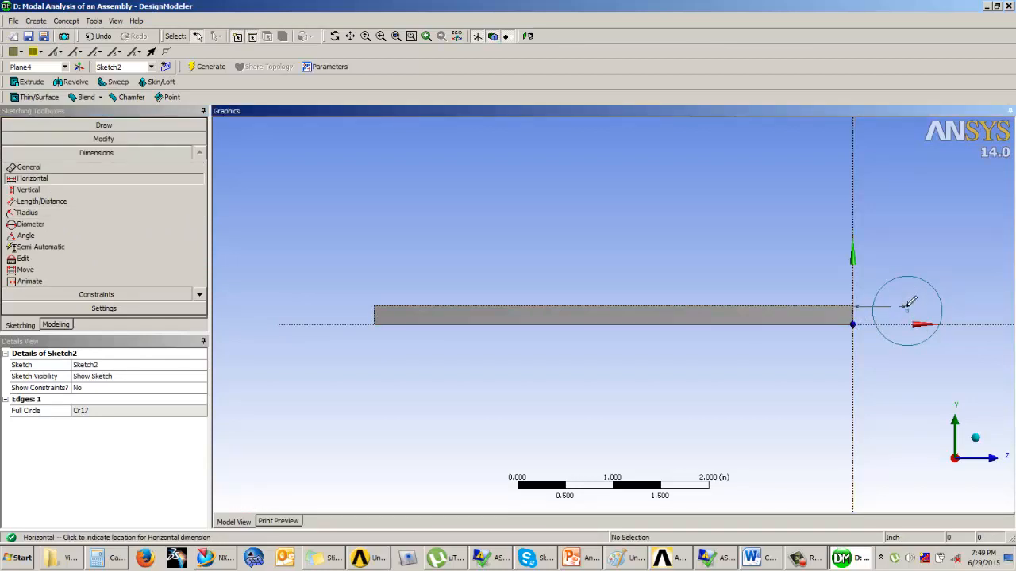
left_click(909, 223)
left_click(100, 410)
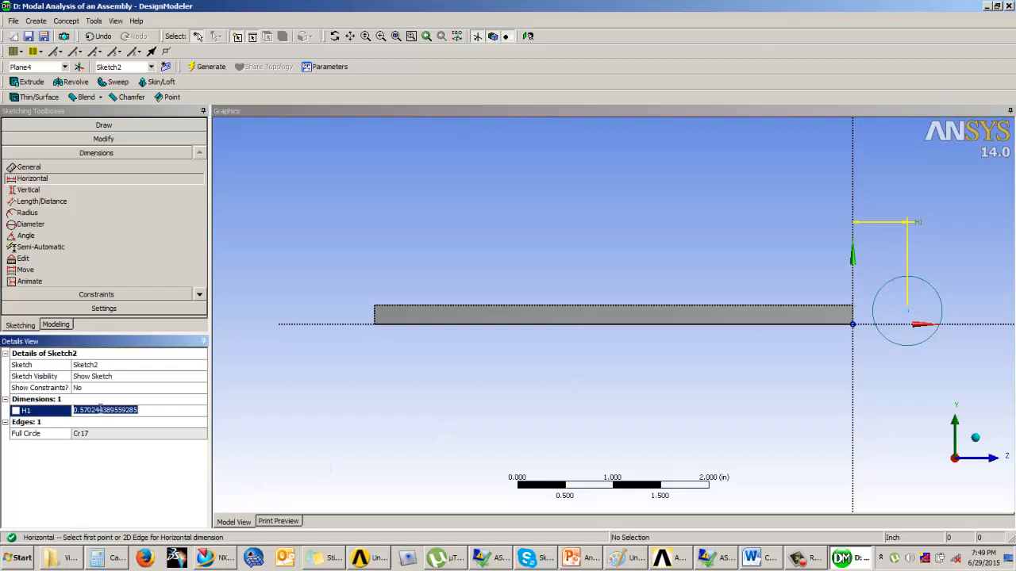
type("0.875")
key("Return")
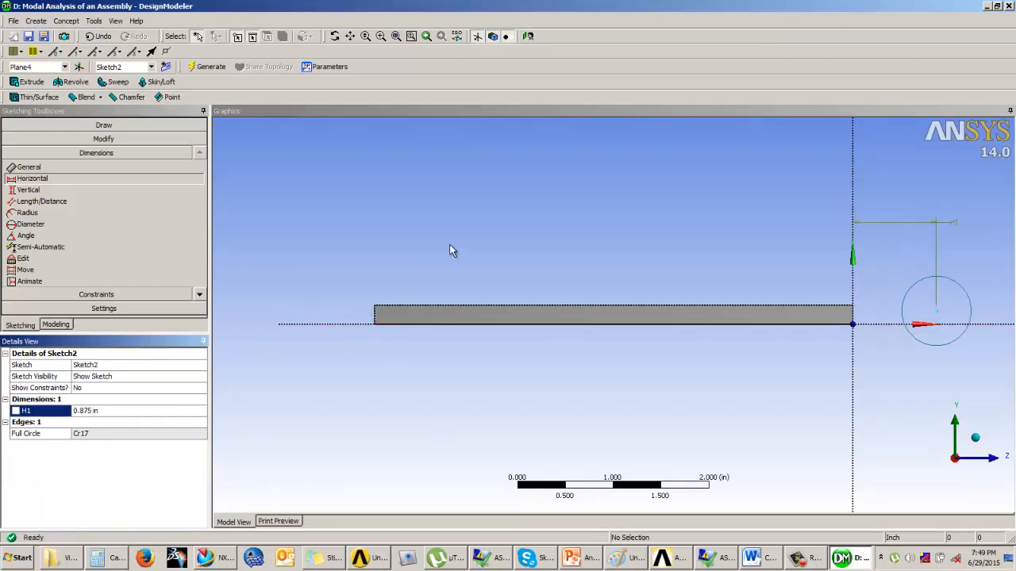
Step: Draw a horizontal line about 1.75 in long from the circle's lowest point back under the baseplate
scroll(548, 235, "up", 2)
scroll(547, 234, "down", 2)
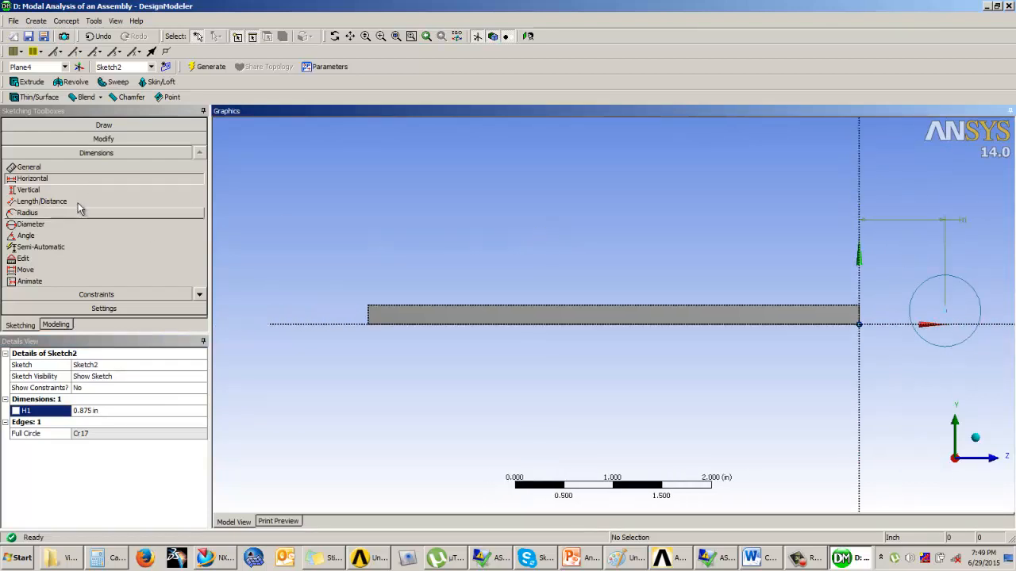
left_click(95, 124)
left_click(23, 139)
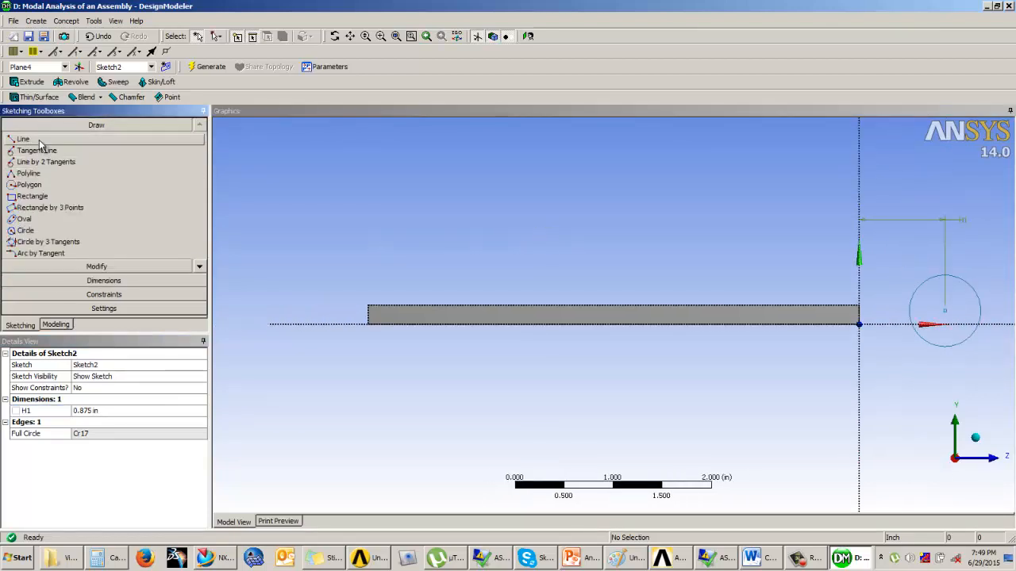
left_click(945, 346)
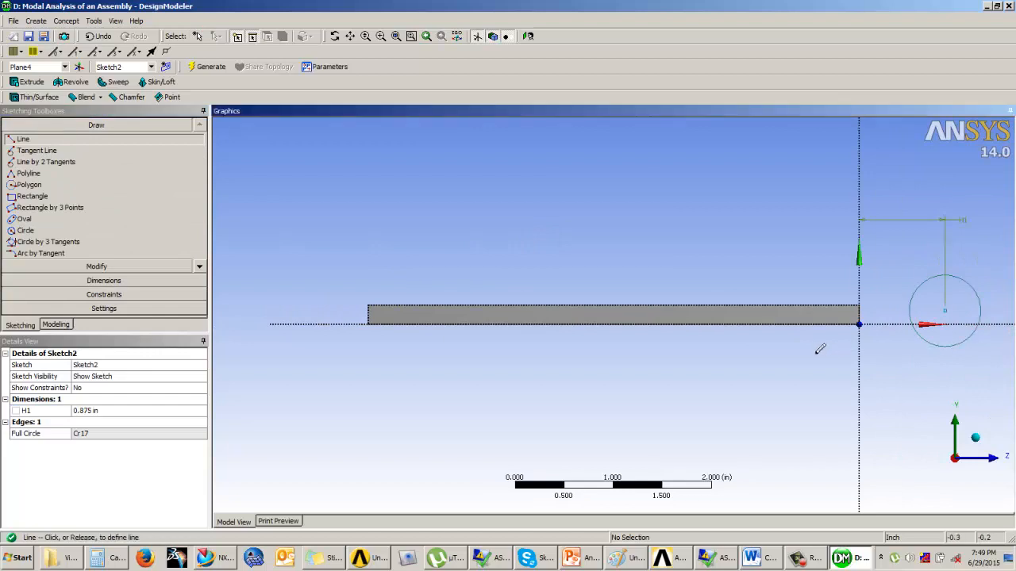
left_click(773, 346)
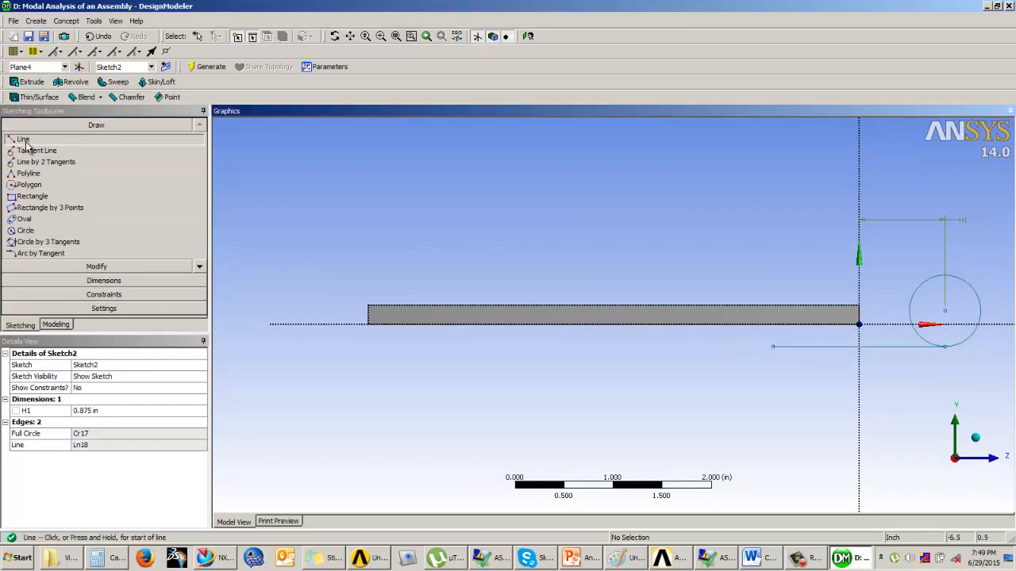
Step: Dimension the horizontal line's length, look up the hole spacing on the PowerPoint slide, and set the length to 6.75 in
left_click(104, 281)
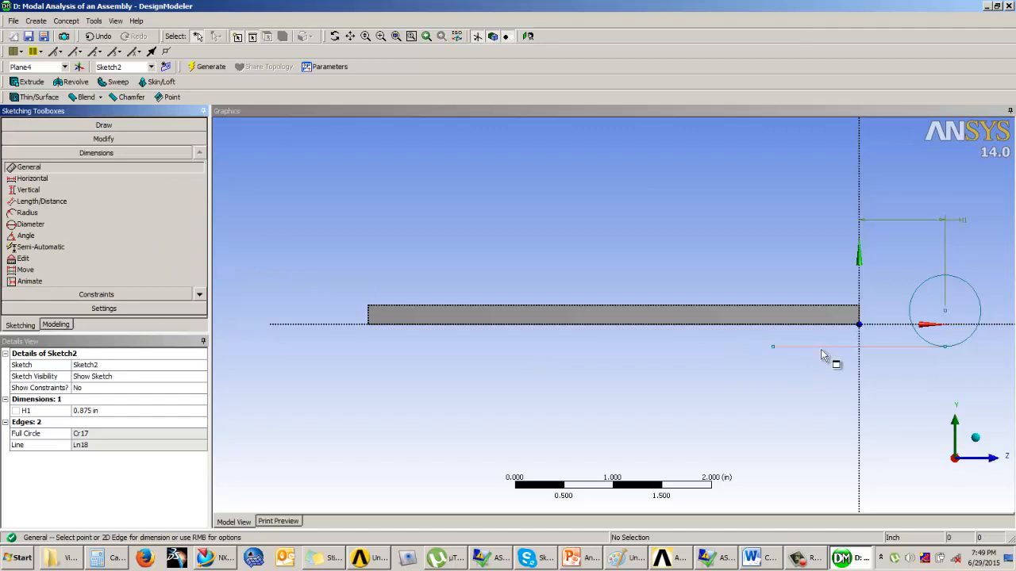
left_click(820, 347)
left_click(811, 396)
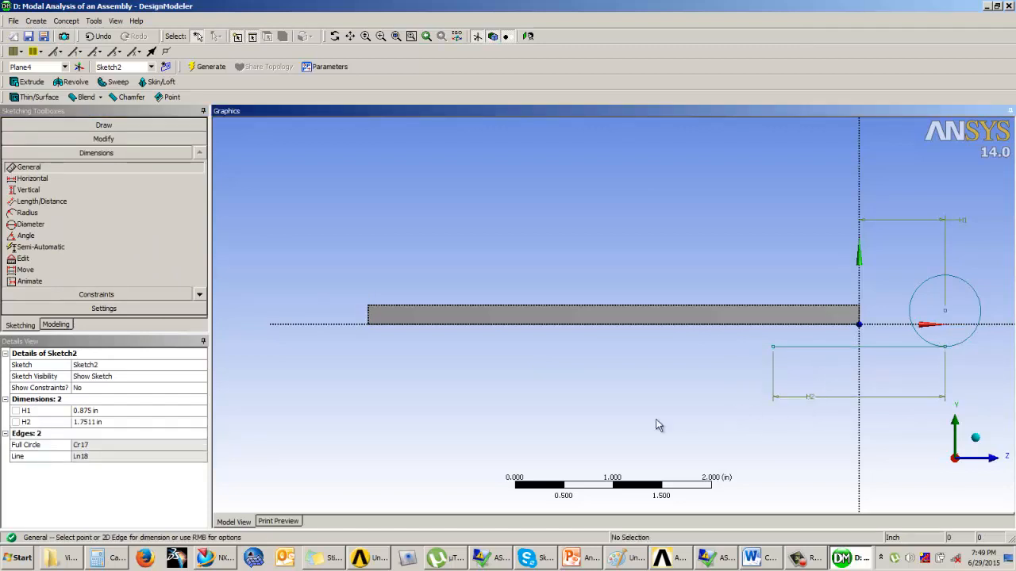
left_click(587, 558)
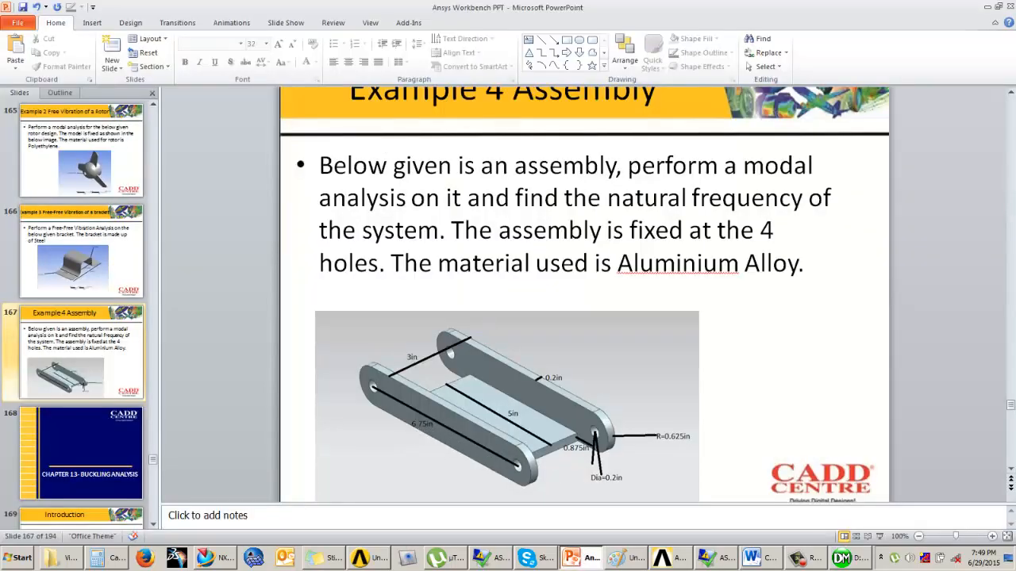
left_click(841, 560)
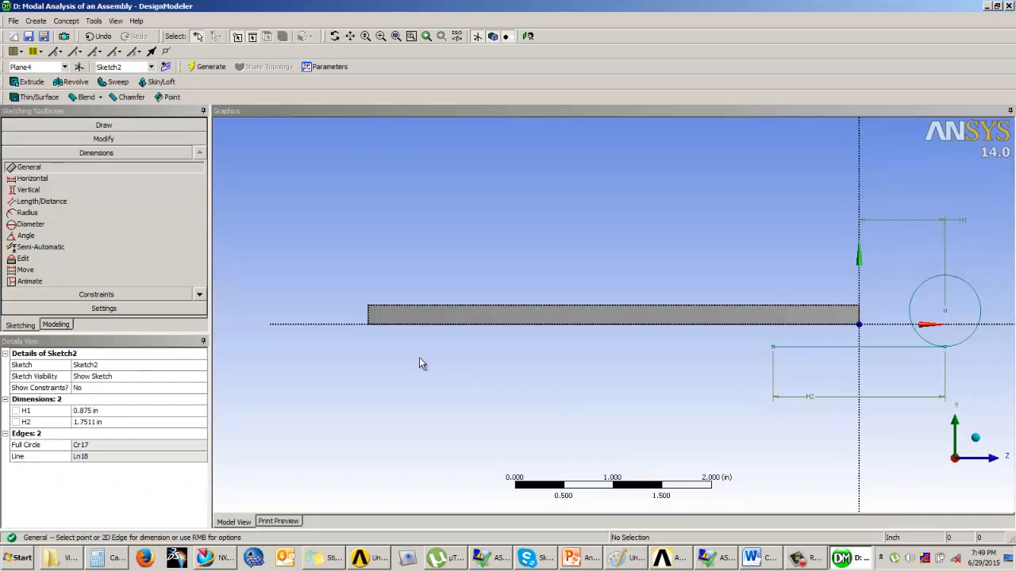
left_click(95, 410)
left_click(90, 423)
type("6.75")
key("Return")
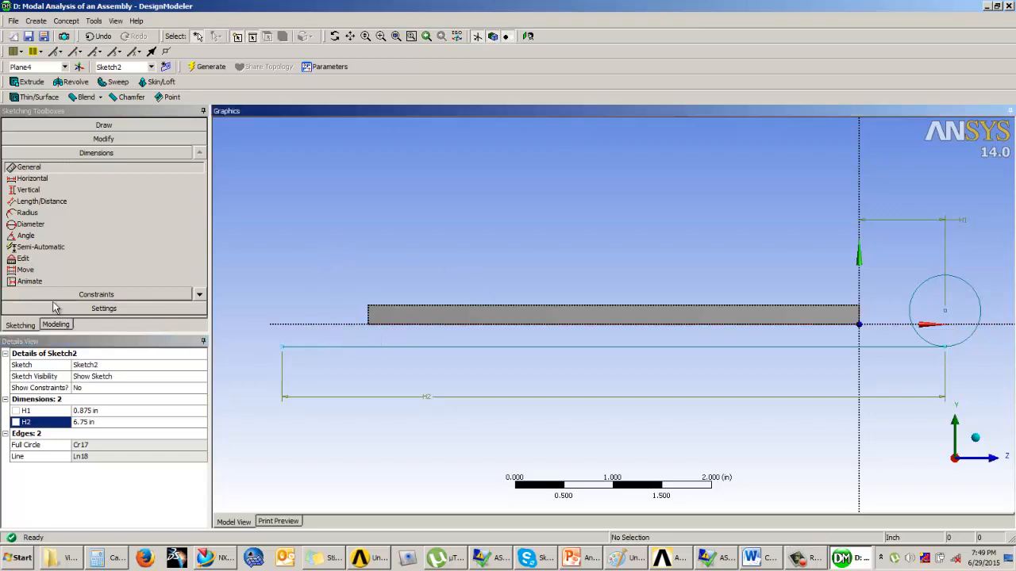
Step: Apply a Coincident constraint between the 6.75 in line and the baseplate's bottom edge
left_click(89, 295)
left_click(31, 239)
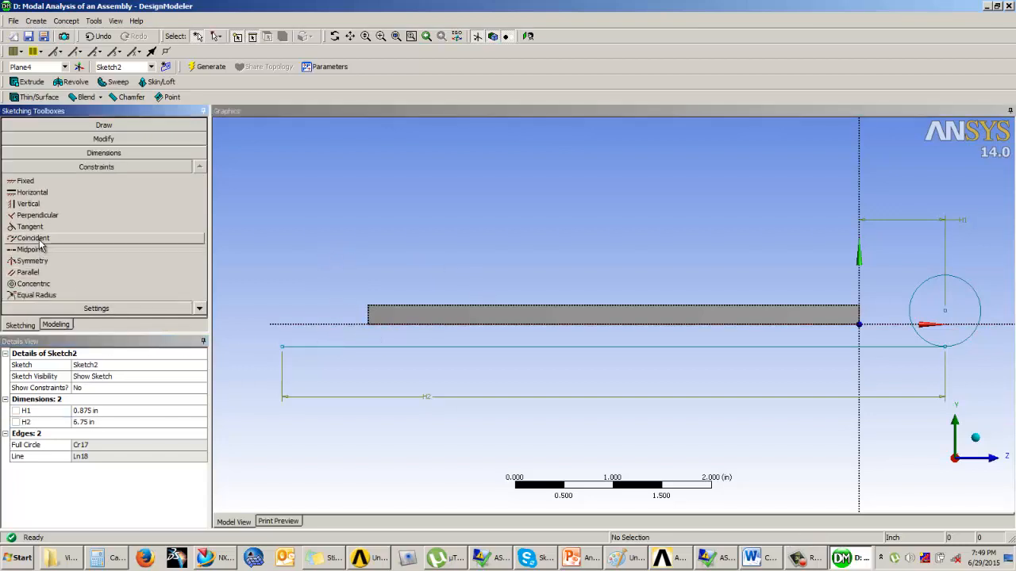
left_click(708, 347)
left_click(723, 326)
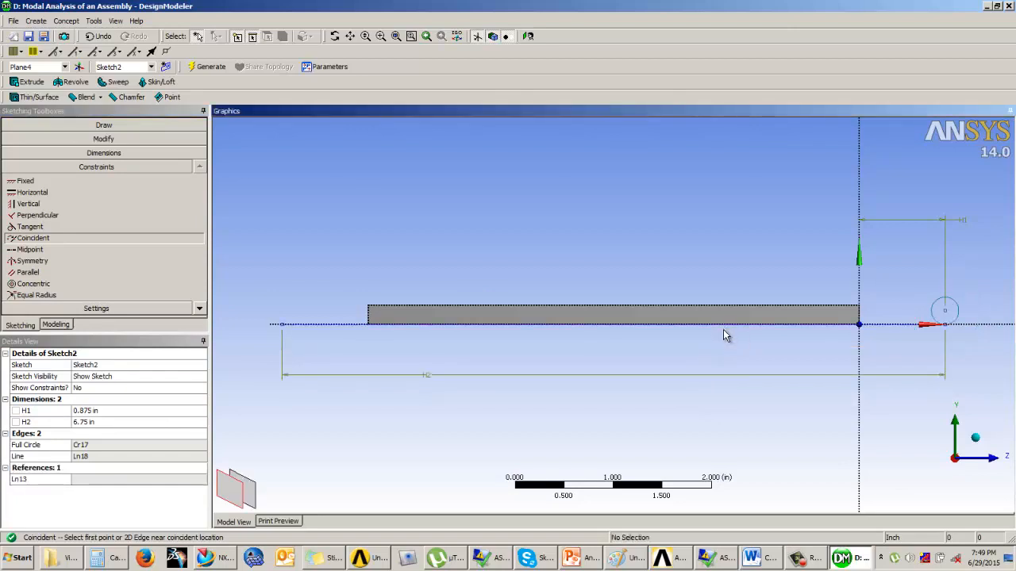
Step: Try a diameter dimension on the circle and check the PowerPoint slide for the side plate's rounded end size
scroll(737, 263, "up", 3)
scroll(914, 301, "down", 3)
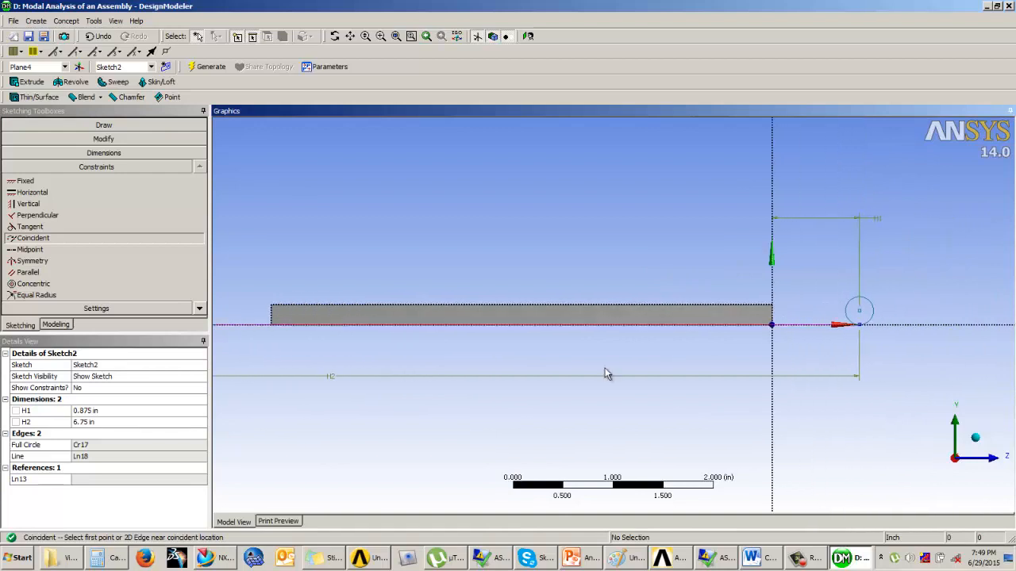
left_click(103, 411)
left_click(127, 154)
left_click(870, 310)
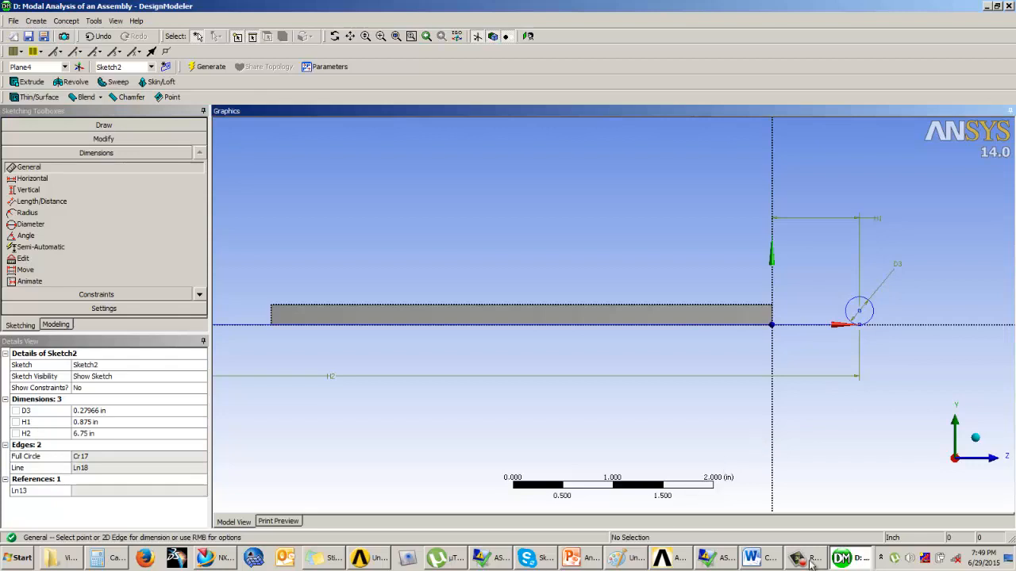
left_click(566, 560)
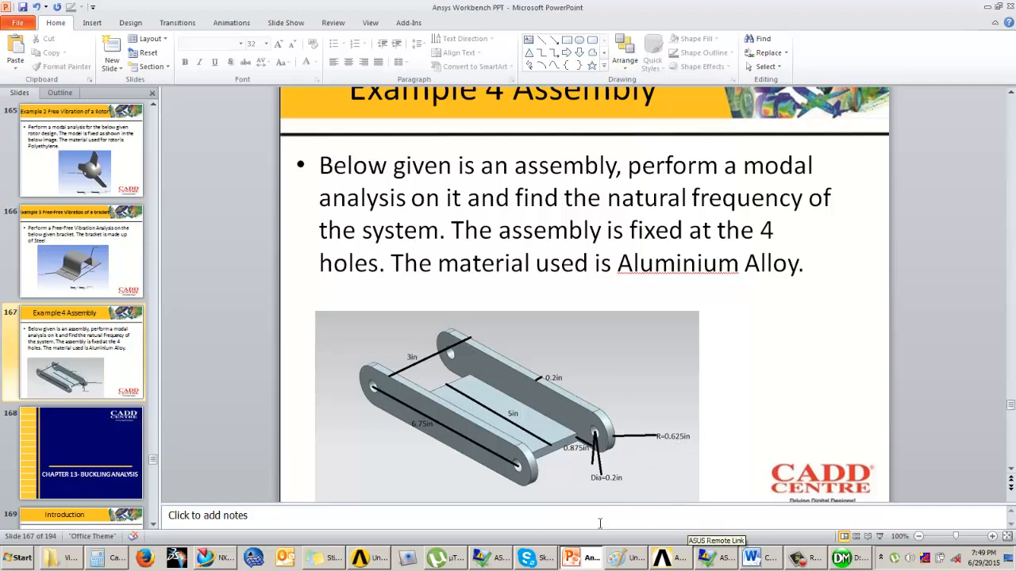
left_click(843, 558)
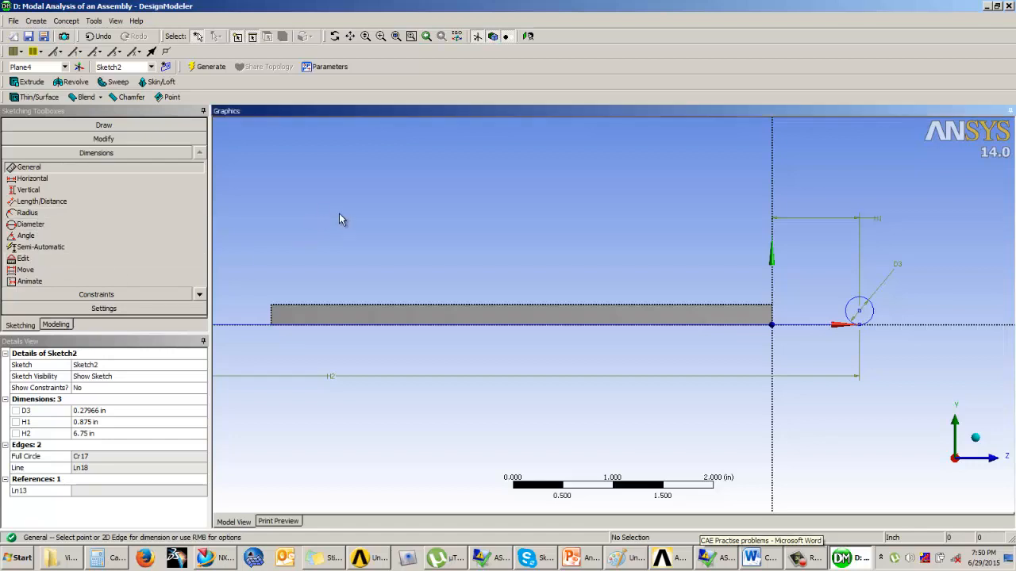
key("ctrl+z")
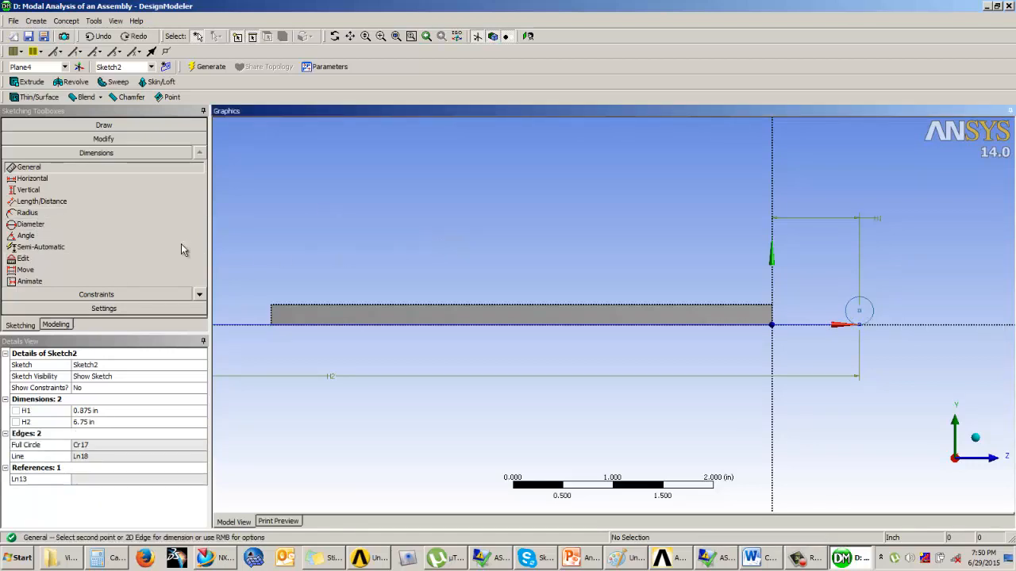
Step: Add a radius dimension to the circle and set it to 0.625 in
left_click(28, 212)
left_click(870, 310)
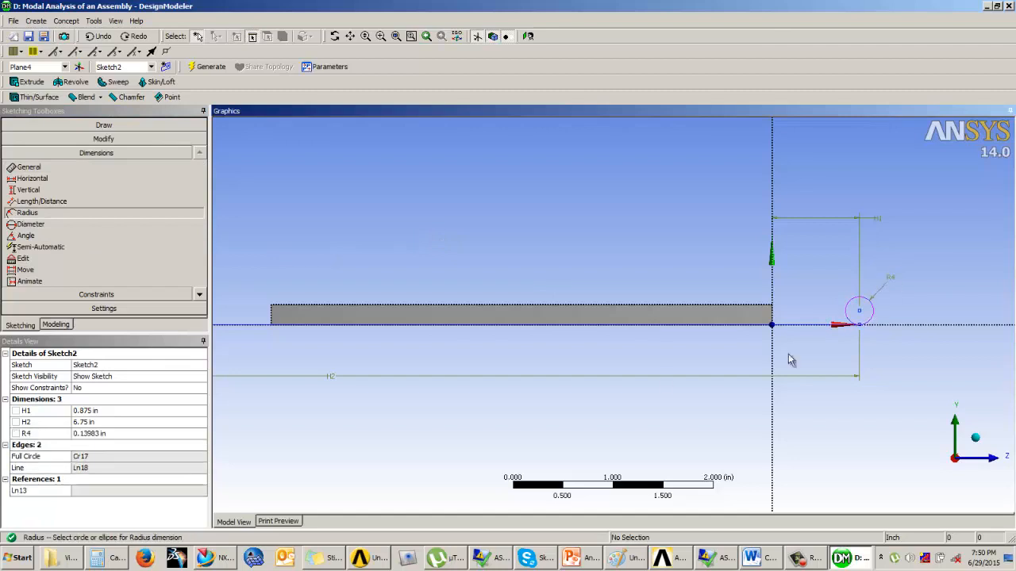
left_click(99, 433)
type("0.625")
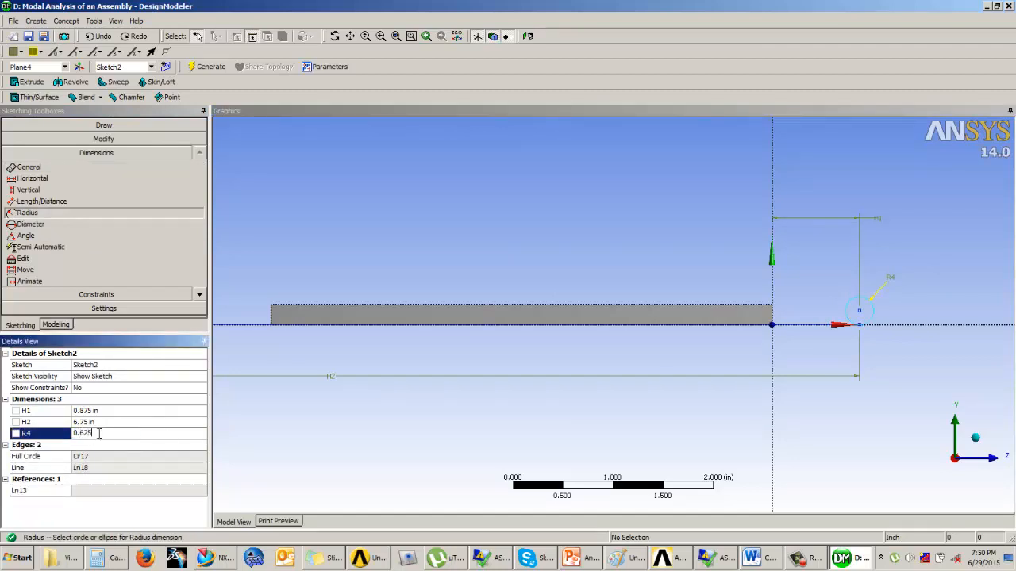
key("Return")
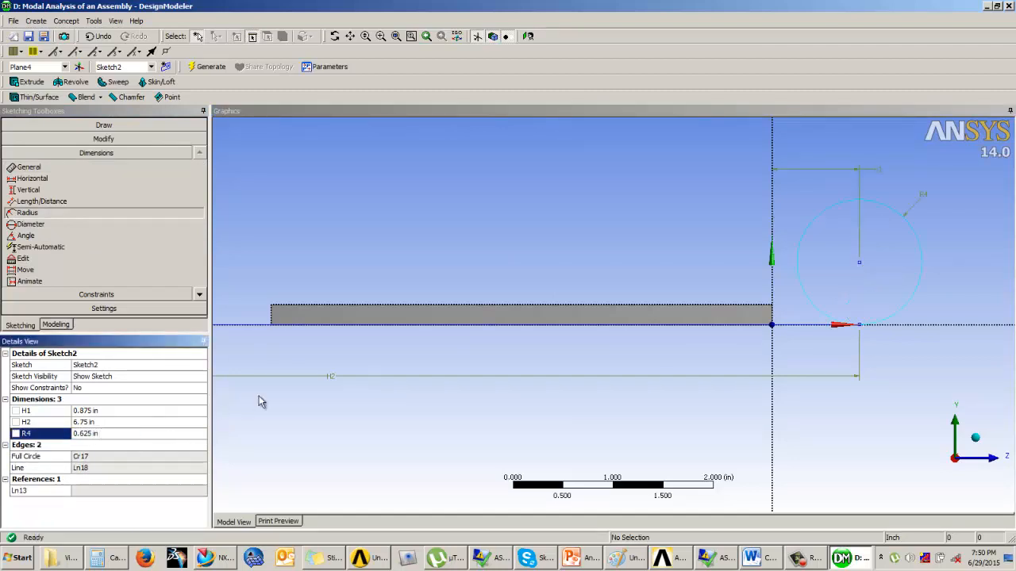
Step: Draw a smaller concentric circle about 0.53 in in diameter at the centre of the 0.625 in radius circle
left_click(104, 125)
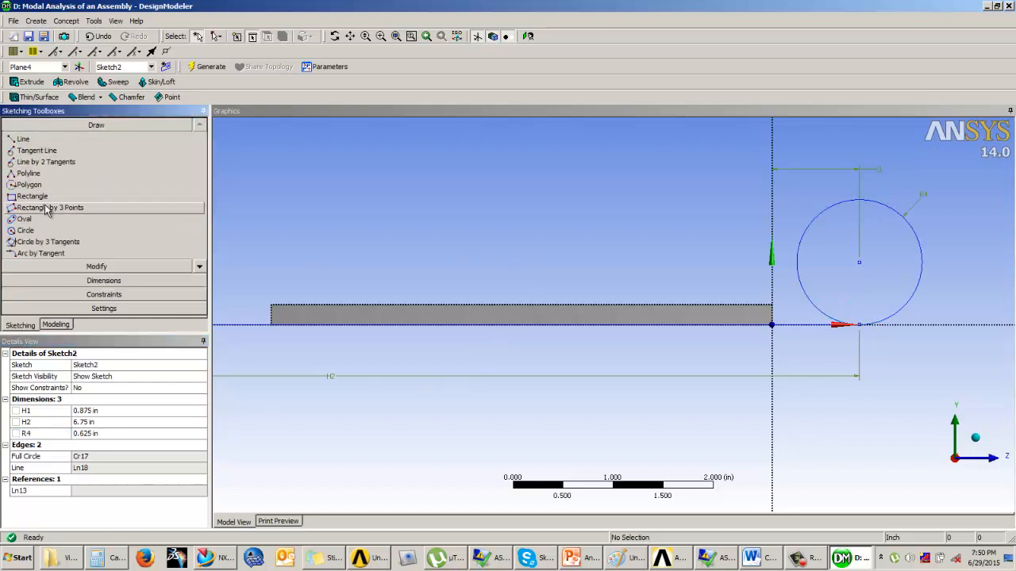
left_click(26, 230)
left_click(859, 263)
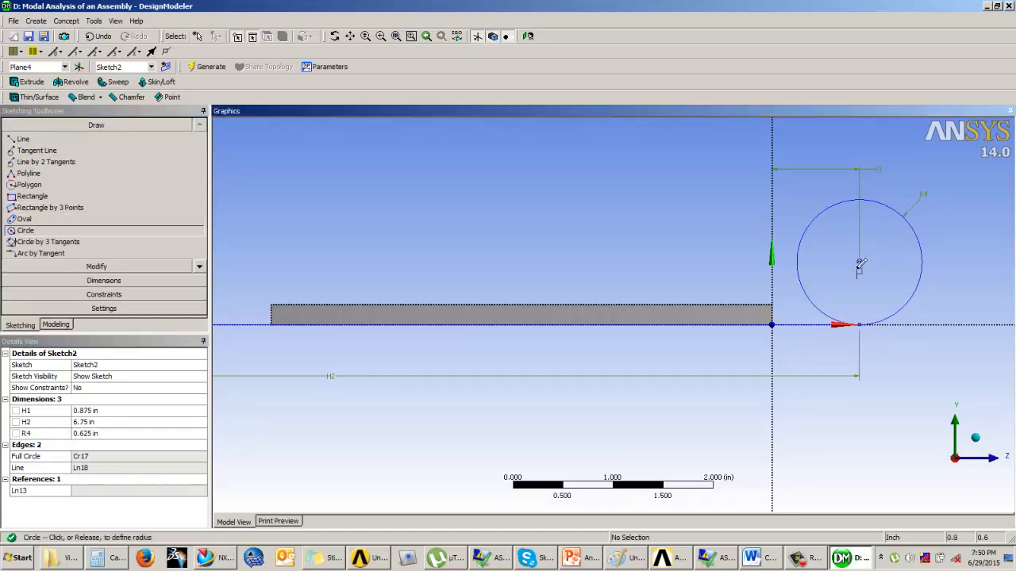
left_click(863, 283)
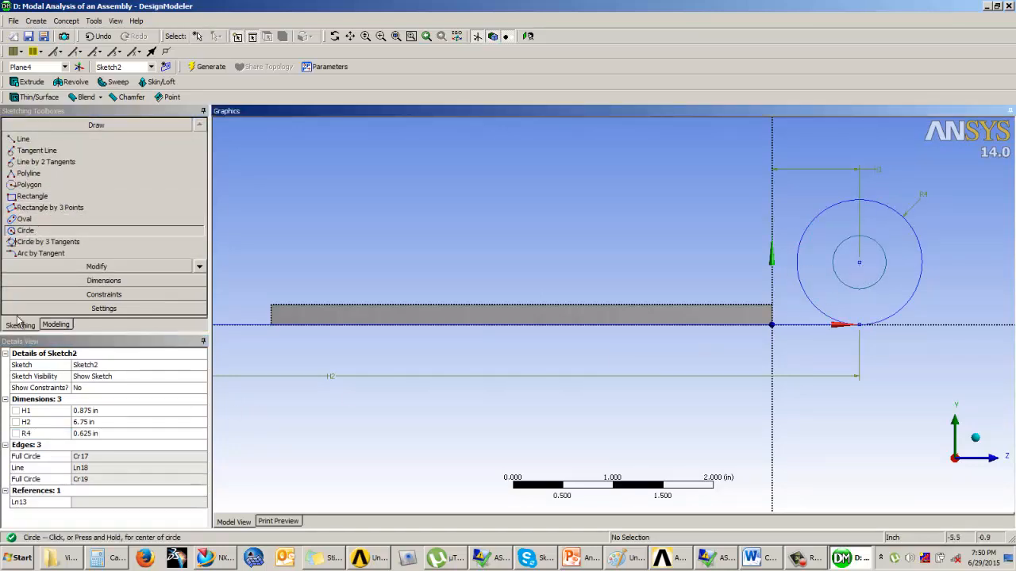
Step: Dimension the inner circle's diameter and set it to 0.2 in
left_click(97, 280)
left_click(887, 265)
left_click(914, 267)
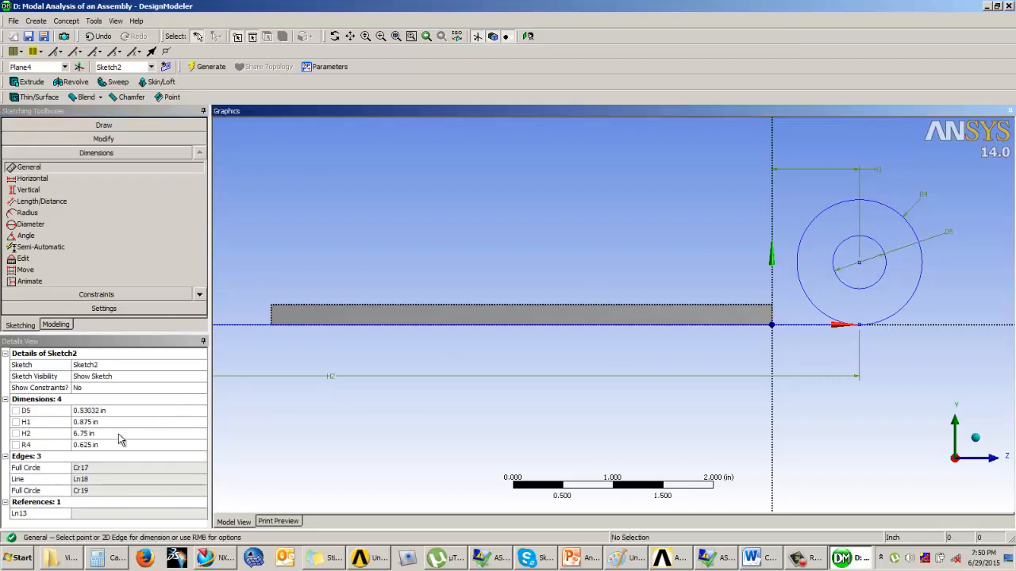
left_click(97, 410)
type("0.2")
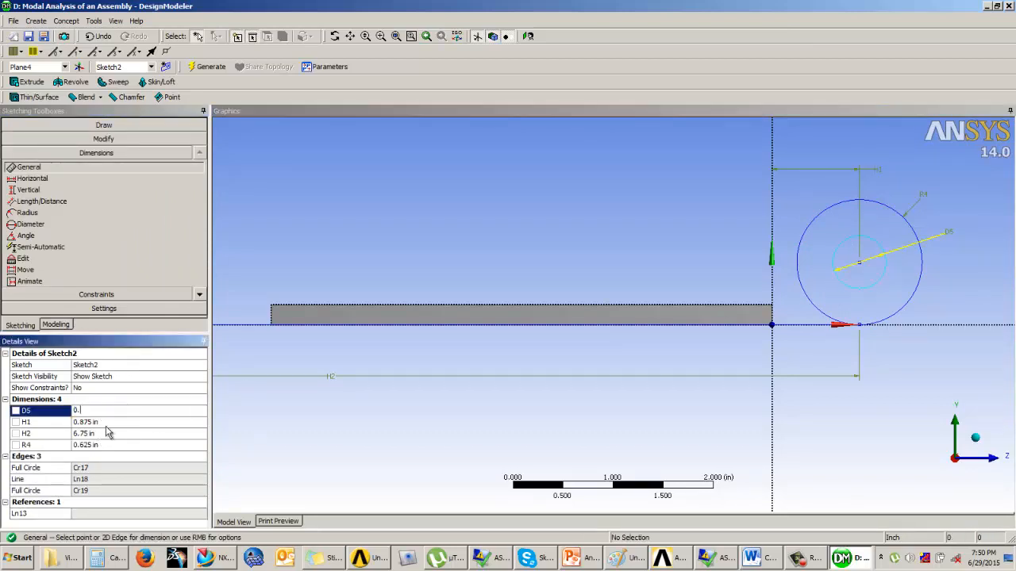
key("Return")
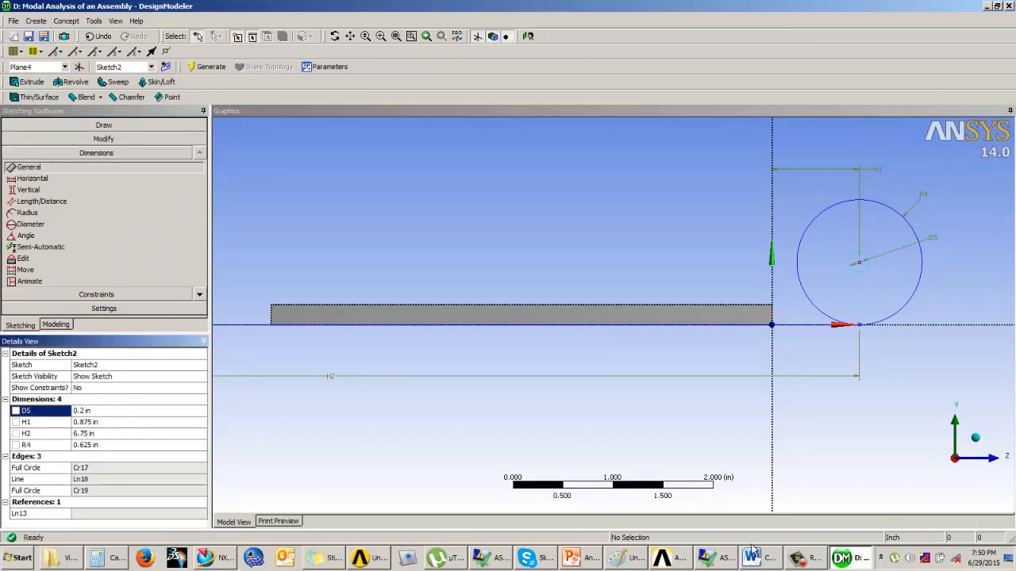
Step: Check the outer circle's radius value against the end radius given on the PowerPoint slide
left_click(574, 560)
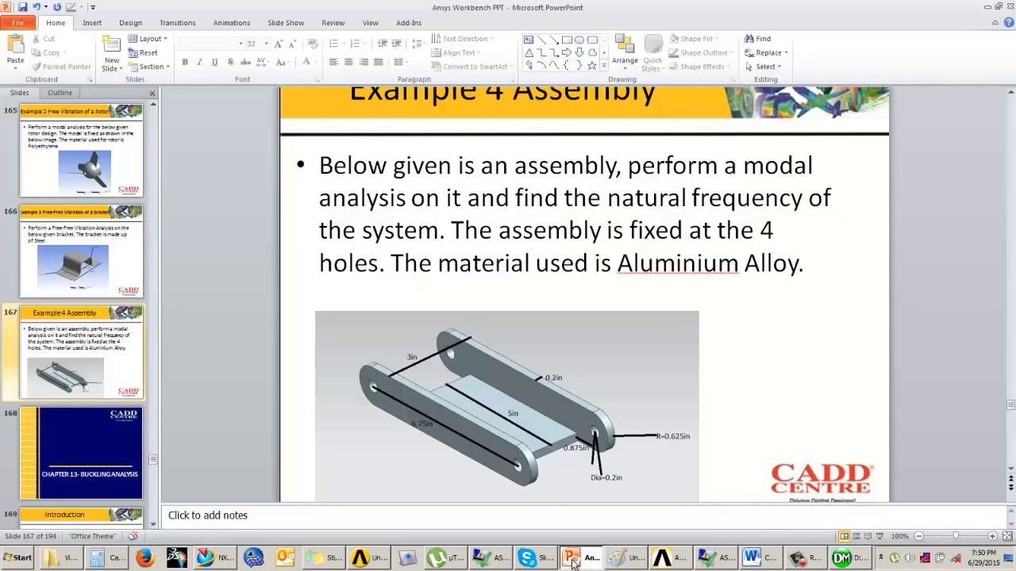
left_click(841, 559)
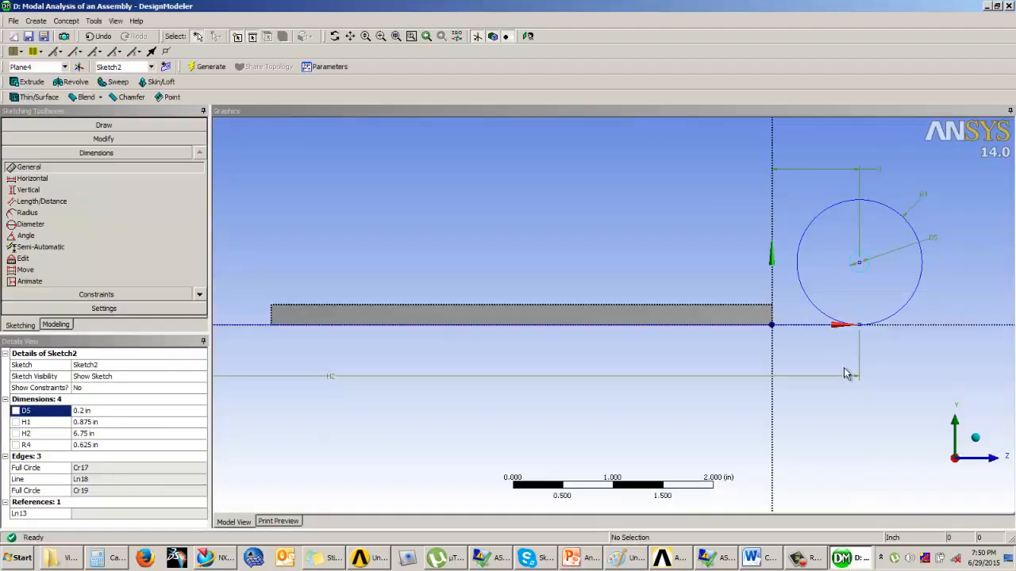
left_click(95, 446)
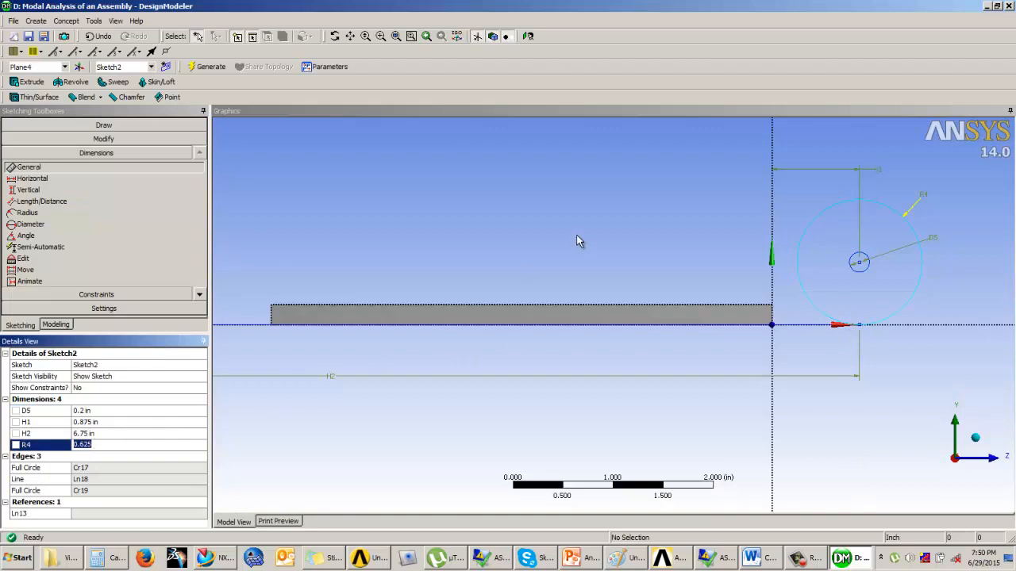
left_click(542, 216)
Step: Draw a vertical line about 0.77 in long upward from the free end of the 6.75 in line
scroll(583, 267, "down", 3)
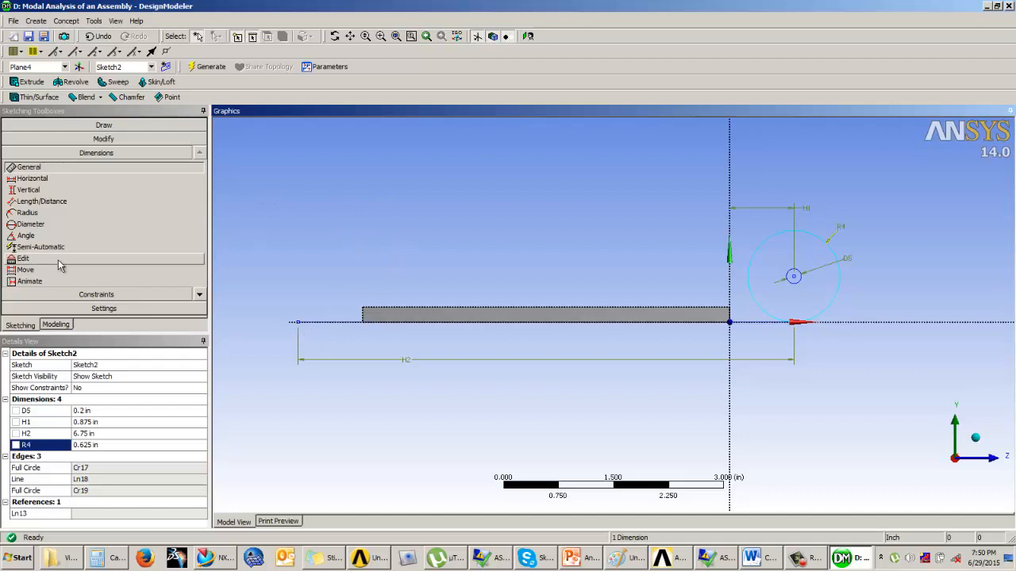
left_click(99, 125)
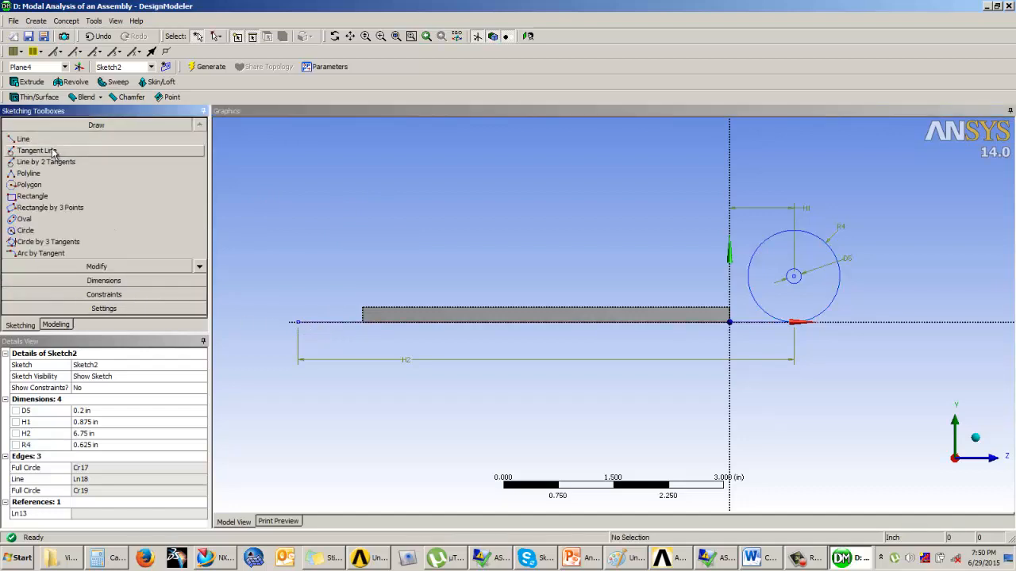
left_click(31, 139)
left_click(298, 321)
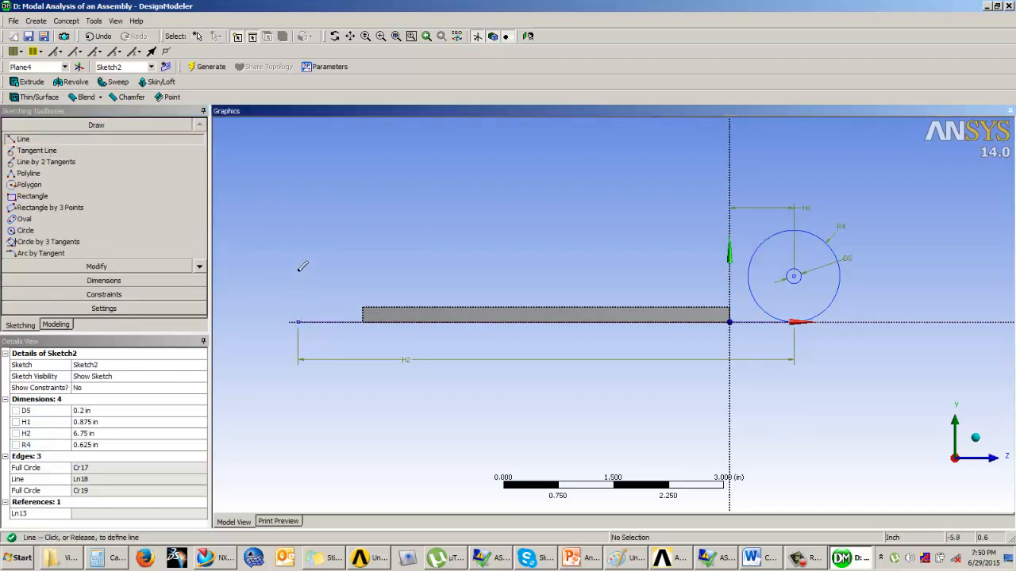
left_click(299, 264)
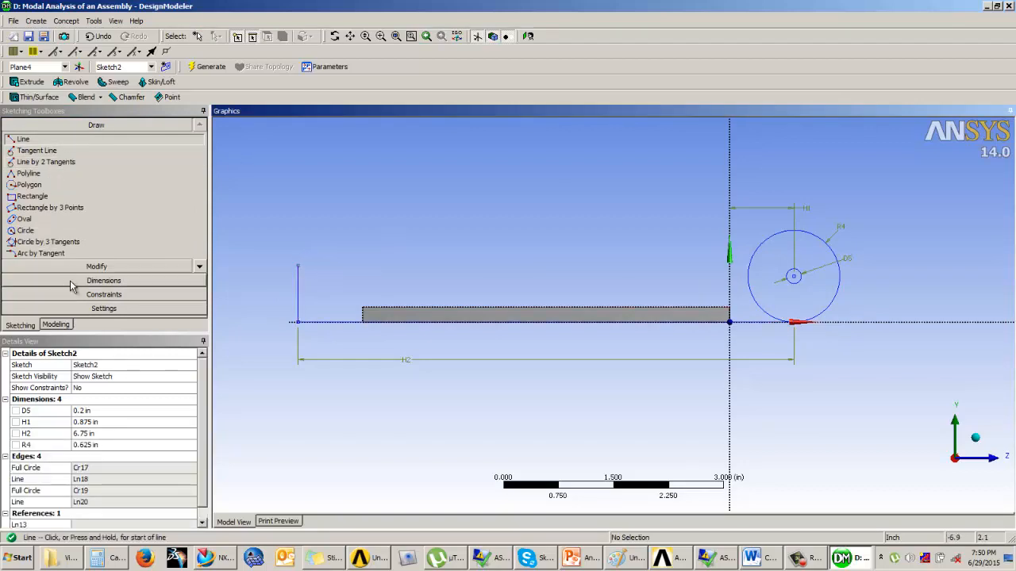
Step: Try a vertical dimension between the circles' centre and the 6.75 in line
left_click(104, 280)
left_click(40, 192)
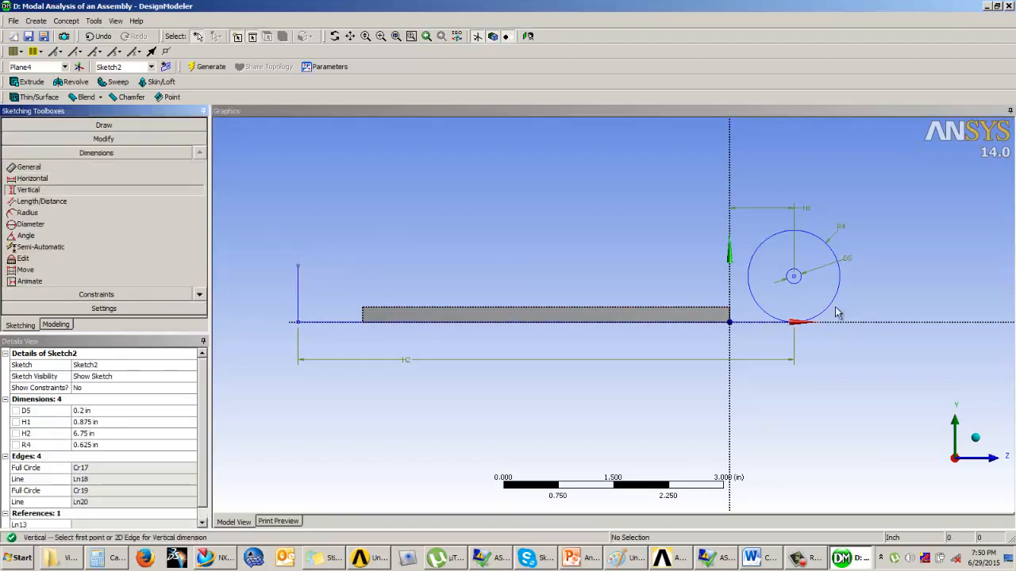
left_click(794, 278)
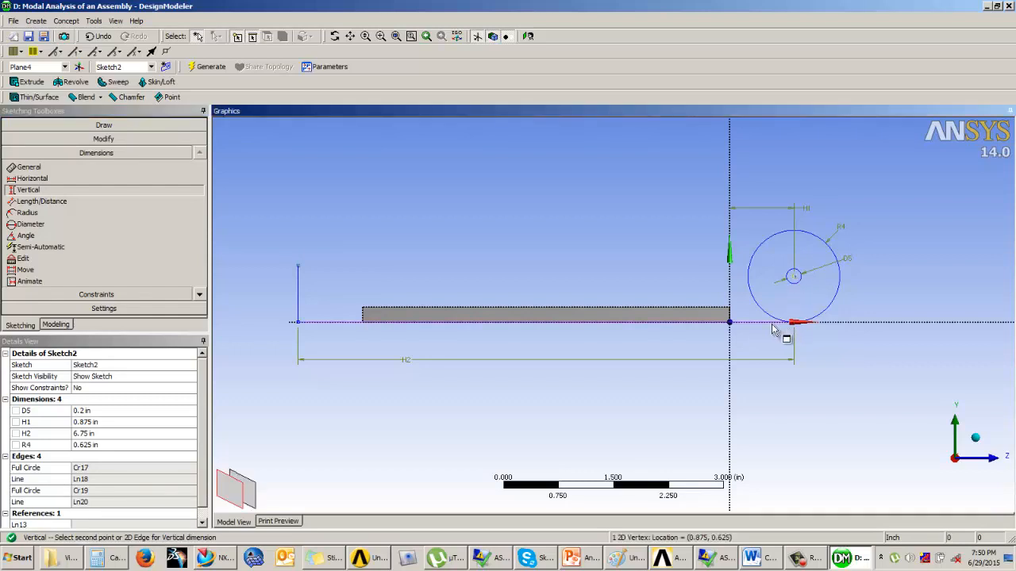
left_click(776, 323)
left_click(603, 319)
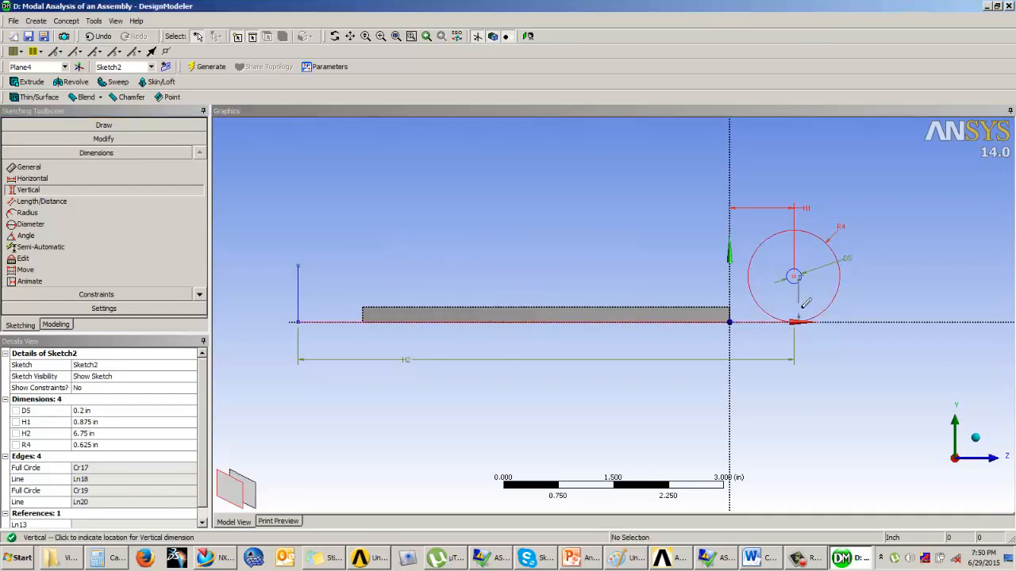
left_click(857, 299)
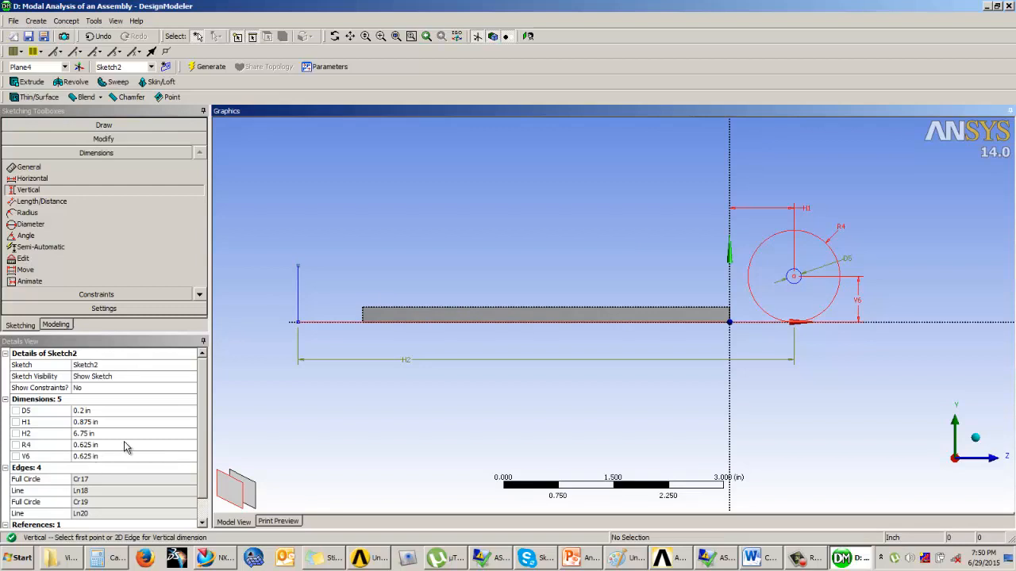
key("ctrl+z")
key("ctrl+z")
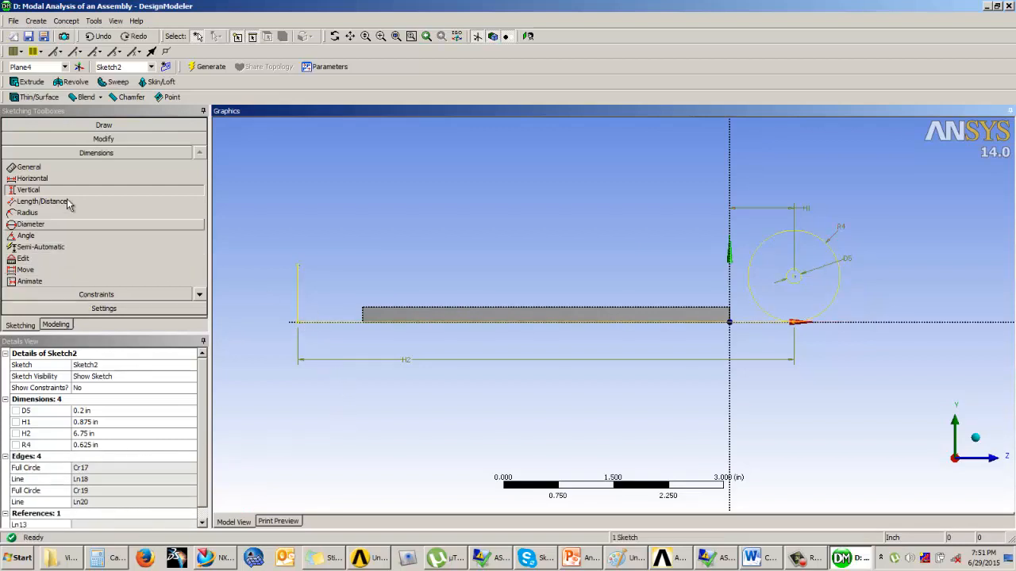
Step: Dimension the vertical line's length and set it to 0.625 in
left_click(58, 169)
left_click(298, 295)
left_click(270, 296)
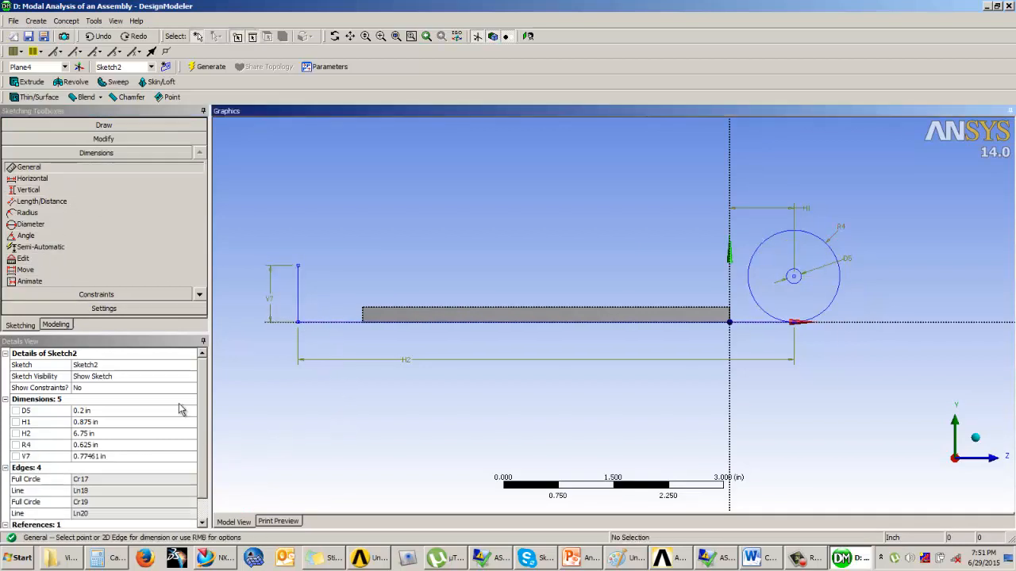
left_click(98, 457)
type("0.")
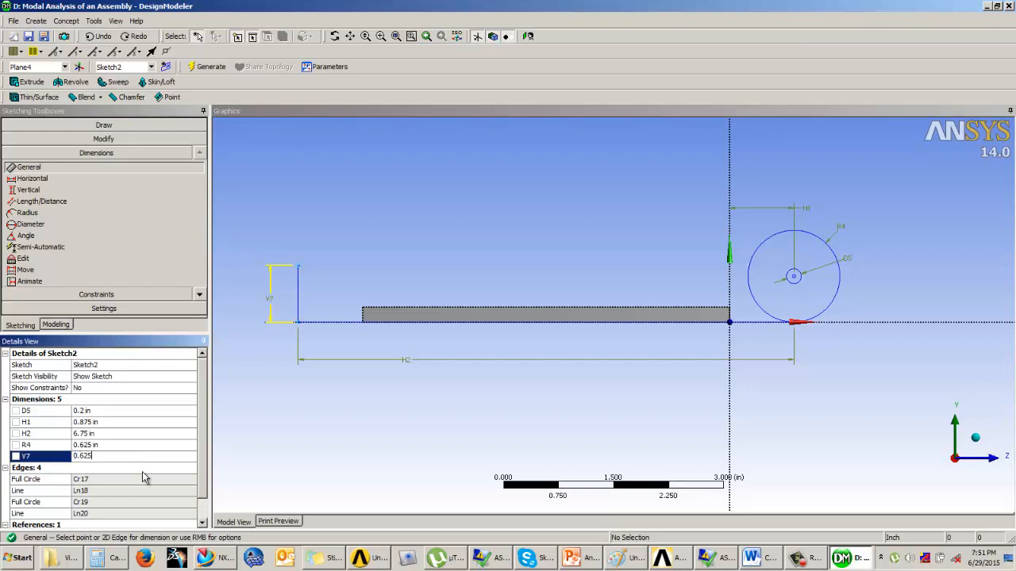
type("625")
key("Return")
Step: Copy both concentric circles by their centre onto the vertical line's upper endpoint and delete that vertical line
left_click(112, 141)
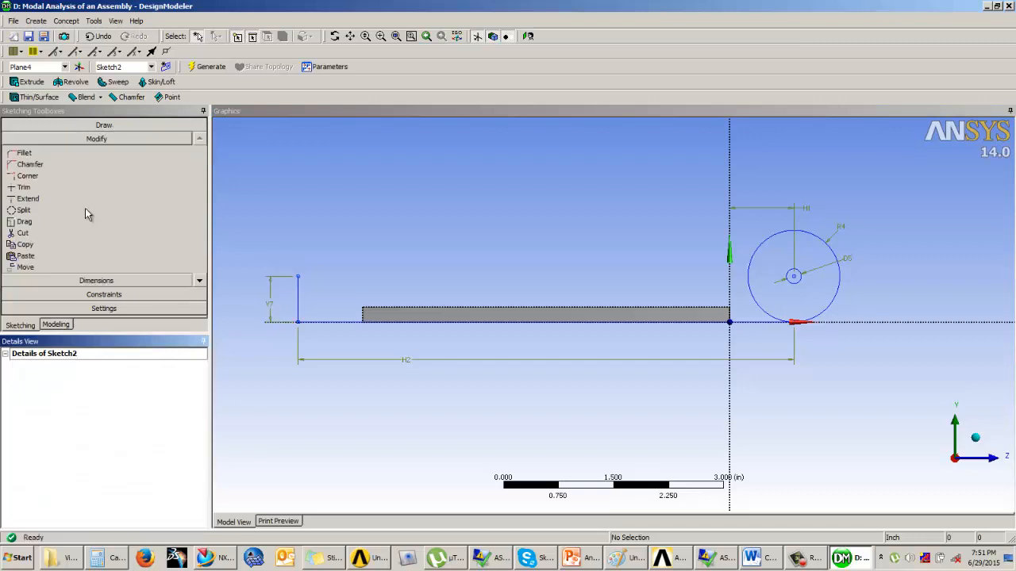
left_click(50, 244)
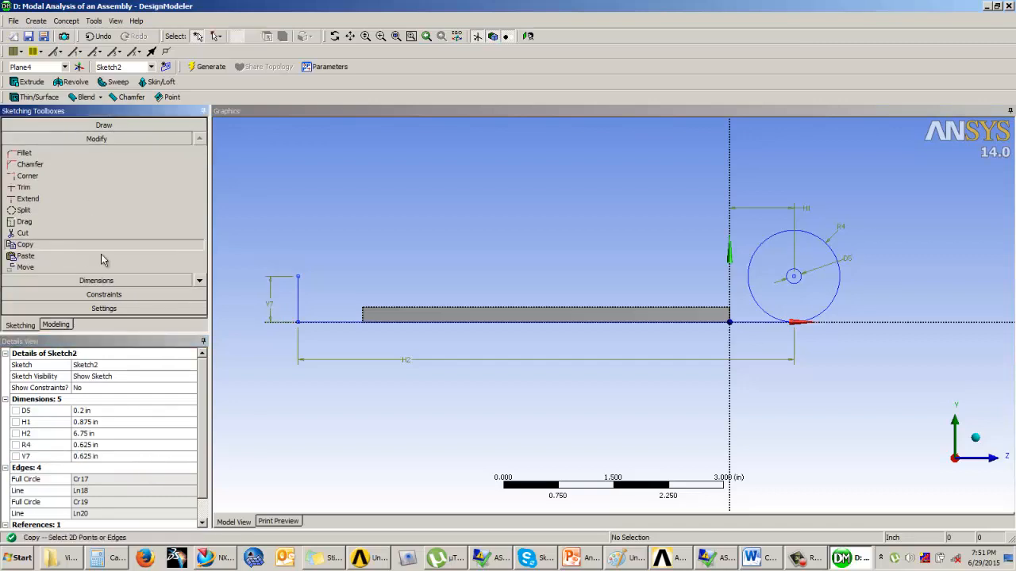
left_click(799, 275)
left_click(823, 241, "ctrl")
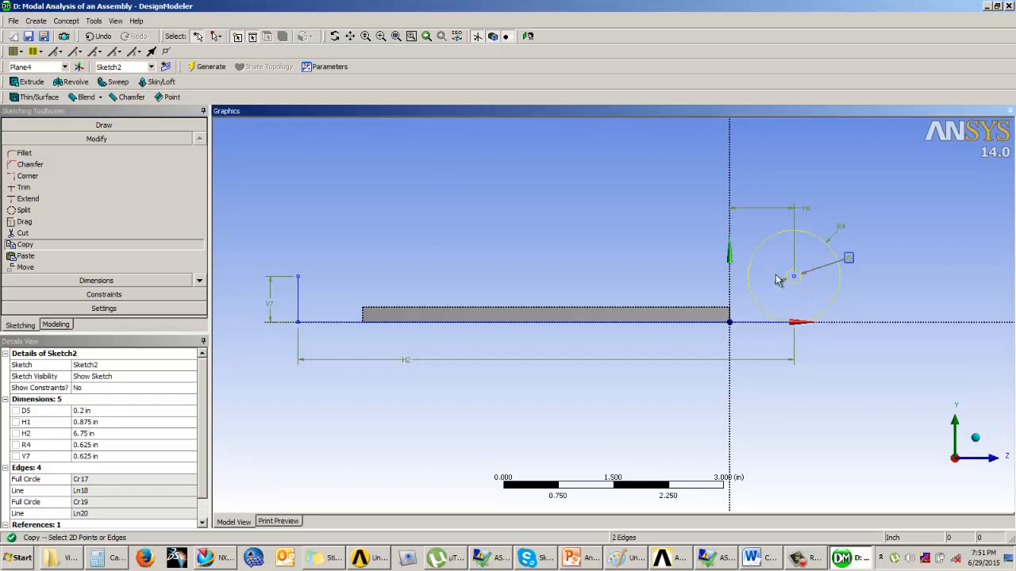
right_click(695, 230)
left_click(735, 250)
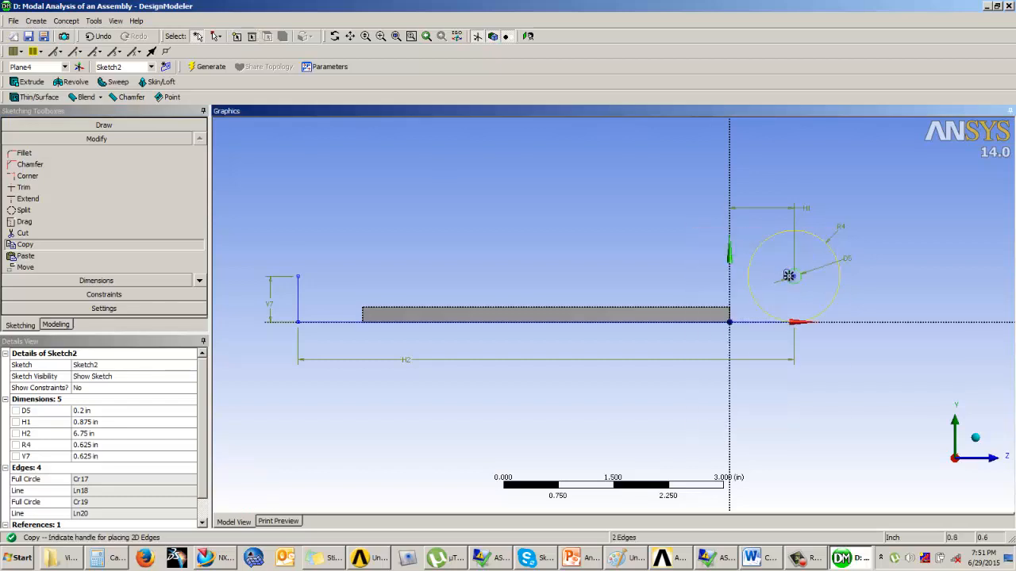
left_click(792, 275)
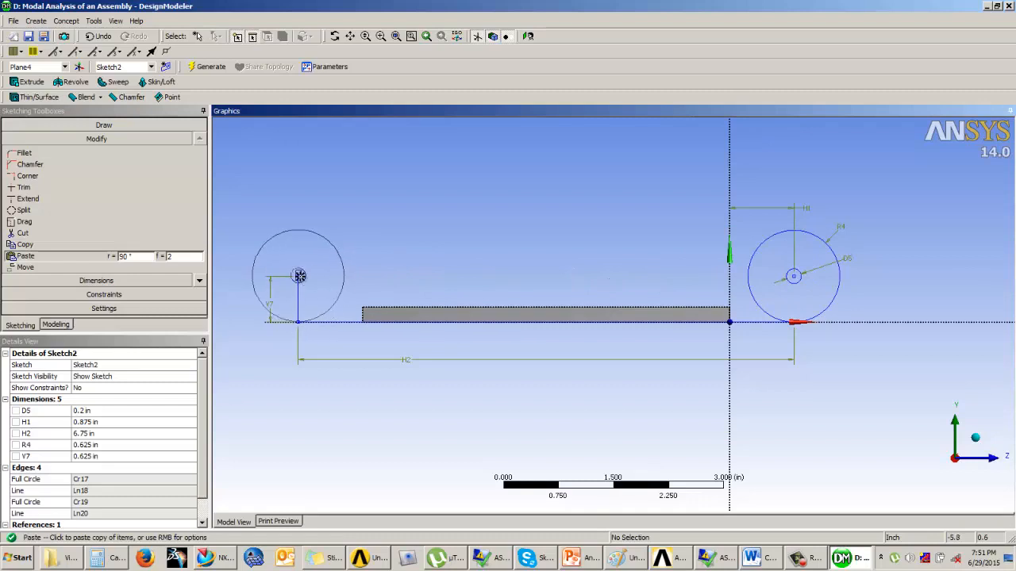
left_click(299, 276)
key("Escape")
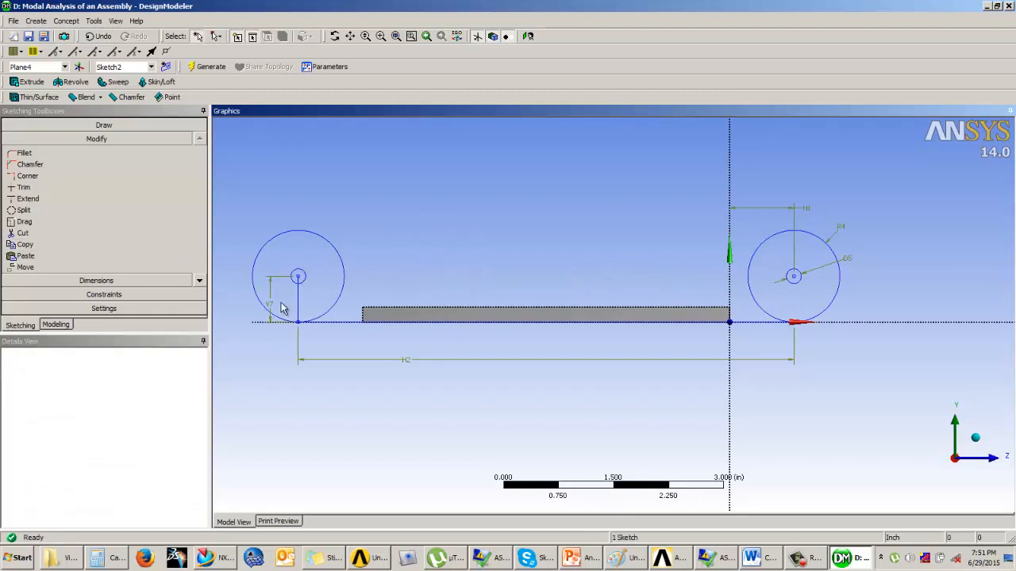
left_click(299, 296)
key("Delete")
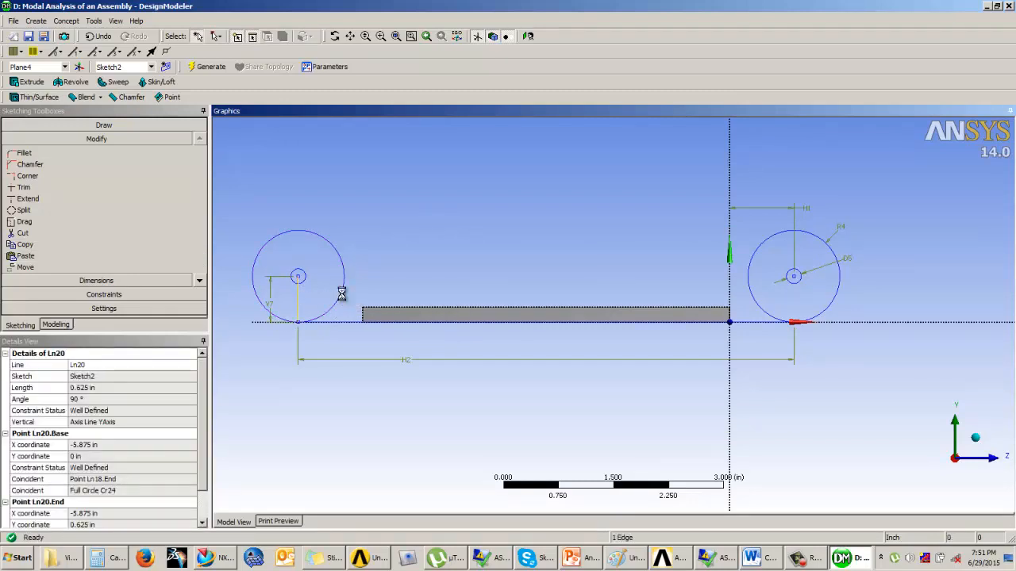
Step: Draw a horizontal line joining the uppermost points of the two outer circles
left_click(96, 125)
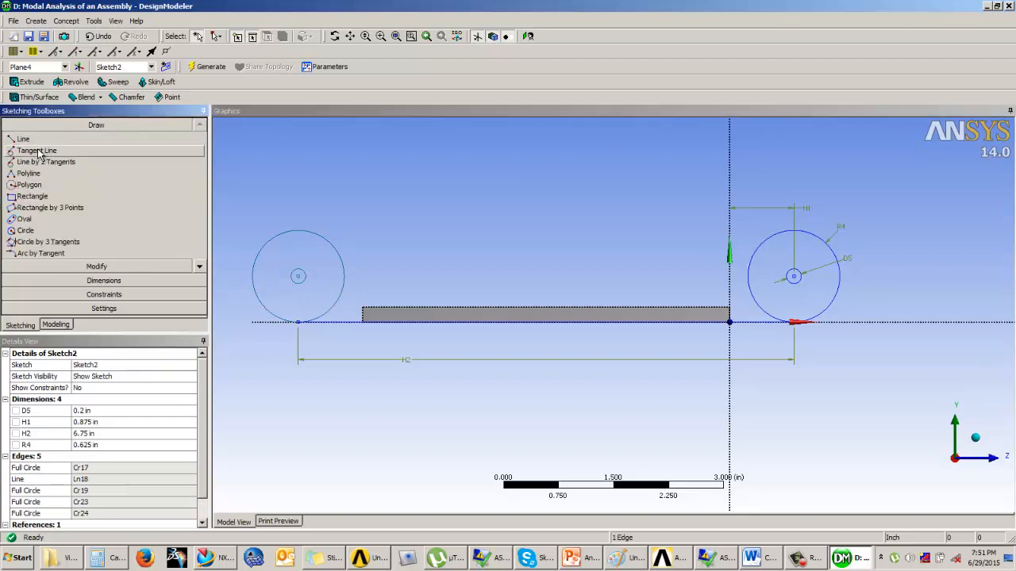
left_click(297, 230)
left_click(794, 231)
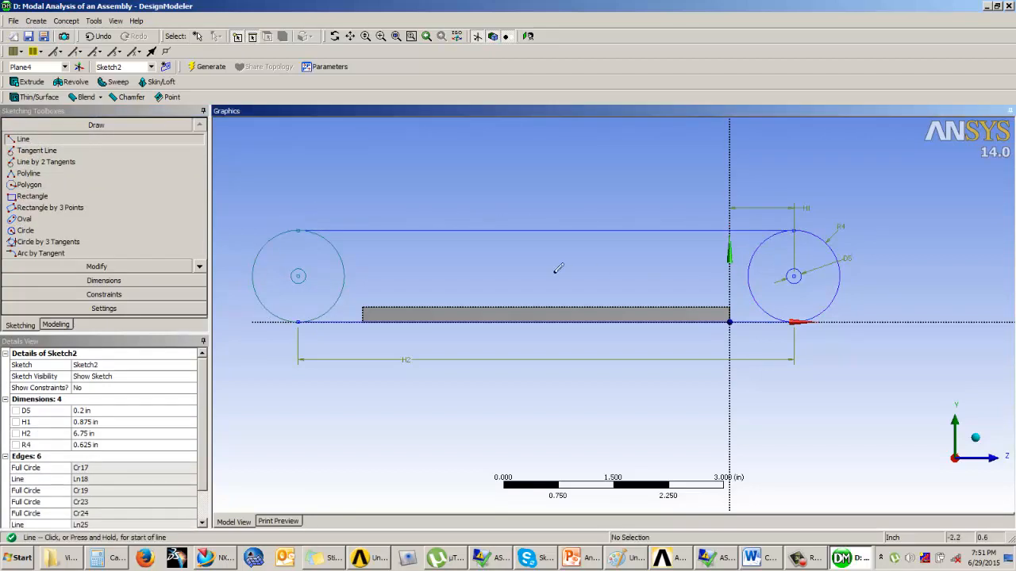
Step: Trim the inner halves of both outer circles to leave a closed slot-shaped outline around the two holes
left_click(102, 280)
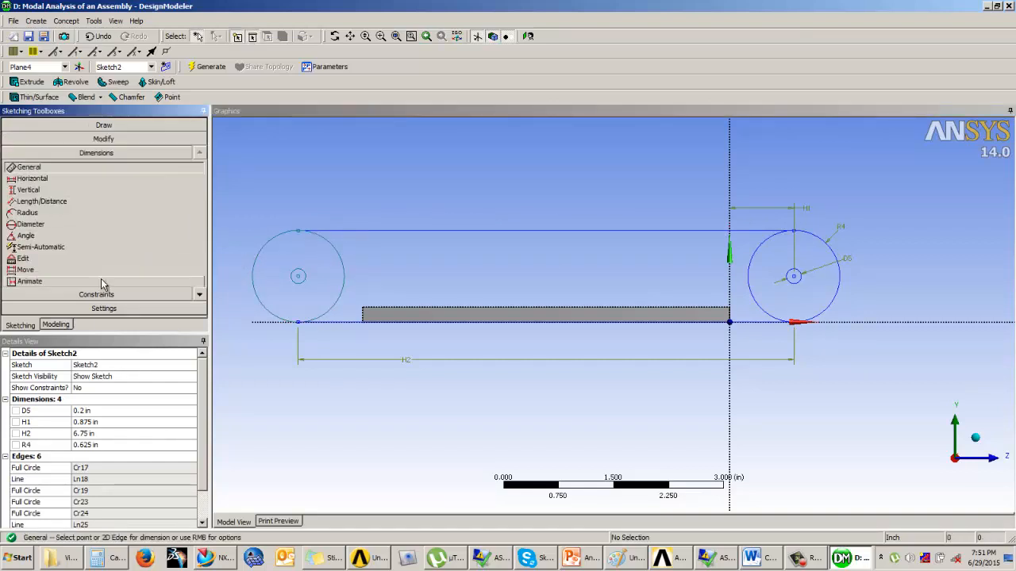
left_click(96, 139)
left_click(48, 187)
left_click(344, 275)
left_click(757, 268)
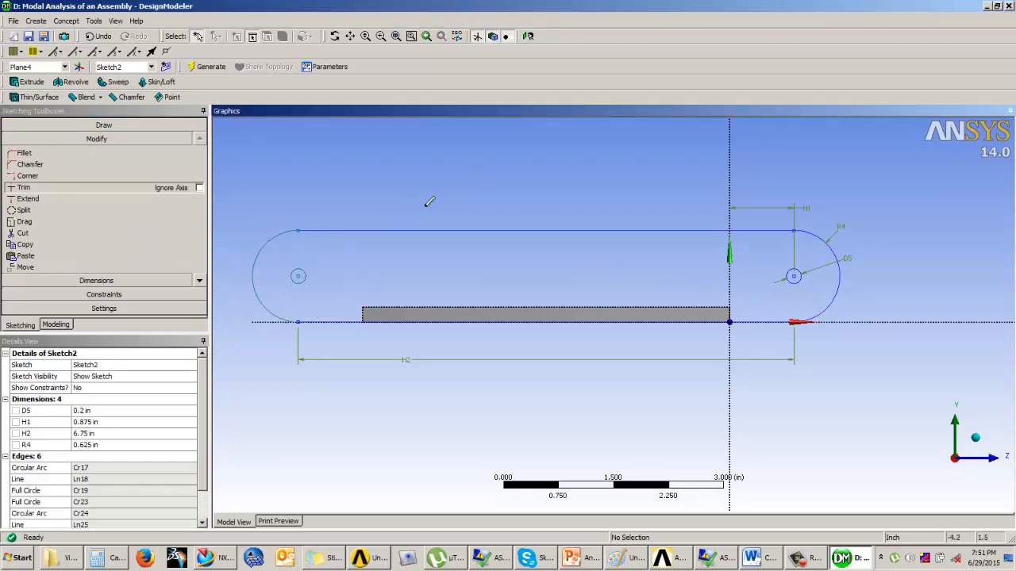
key("Escape")
Step: Extrude the slot-shaped sketch as an Add Frozen body with a fixed depth of 0.2 in
mouse_move(445, 208)
middle_mouse_down()
mouse_move(431, 223)
mouse_move(502, 200)
mouse_move(475, 227)
middle_mouse_up()
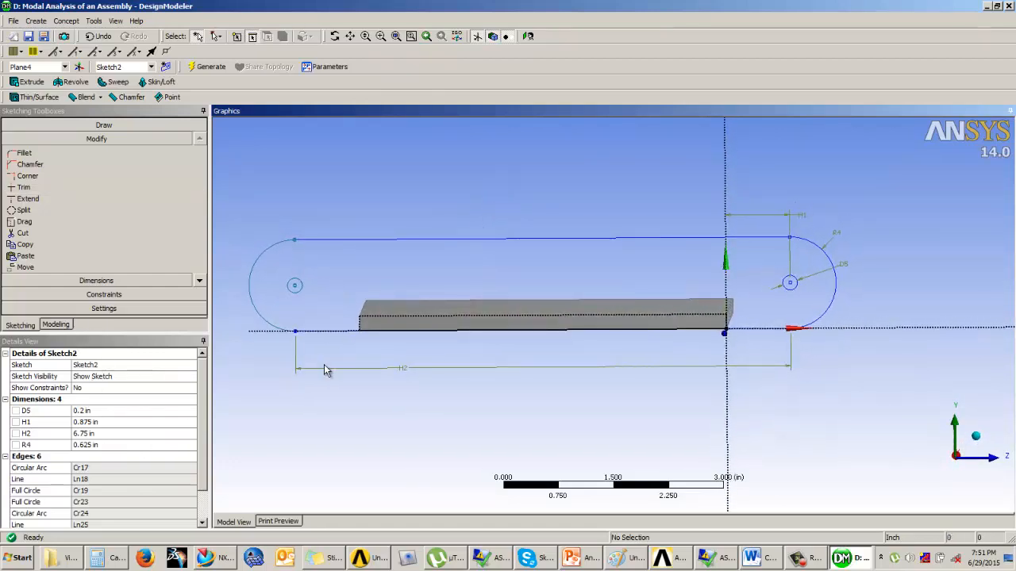
left_click(58, 326)
mouse_move(420, 317)
middle_mouse_down()
mouse_move(442, 320)
mouse_move(434, 337)
middle_mouse_up()
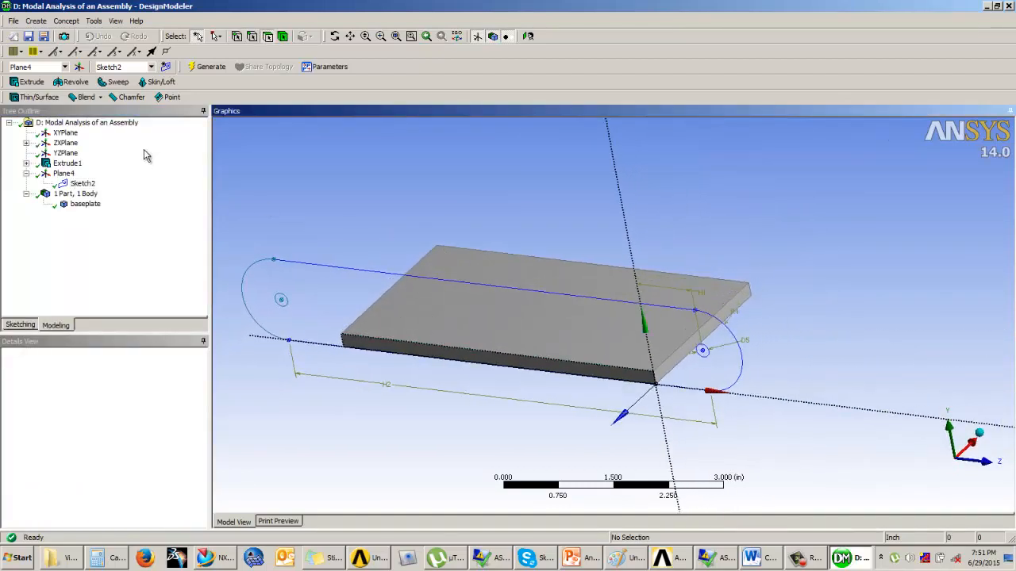
left_click(27, 82)
middle_click_drag(492, 267, 429, 306)
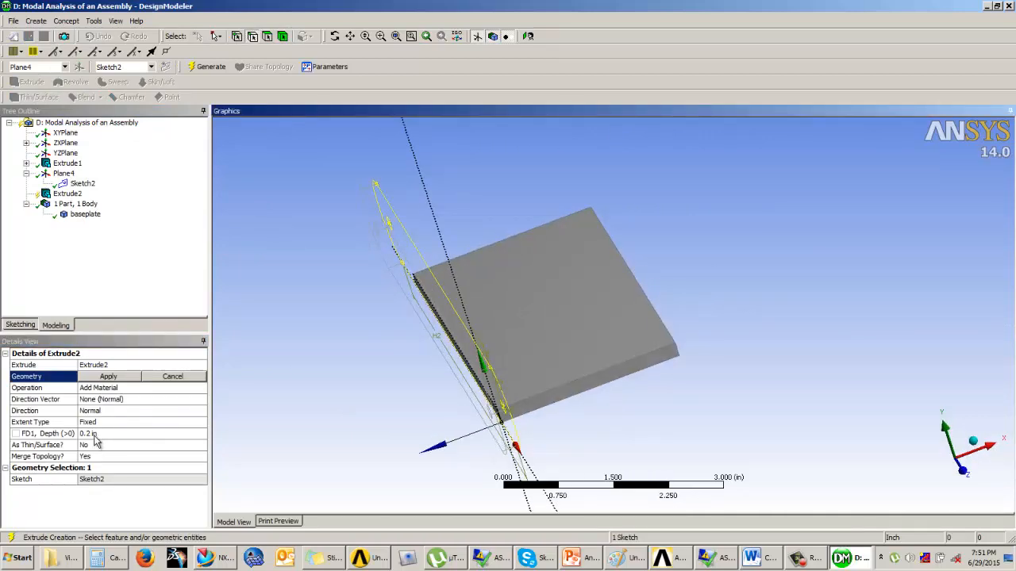
left_click(168, 389)
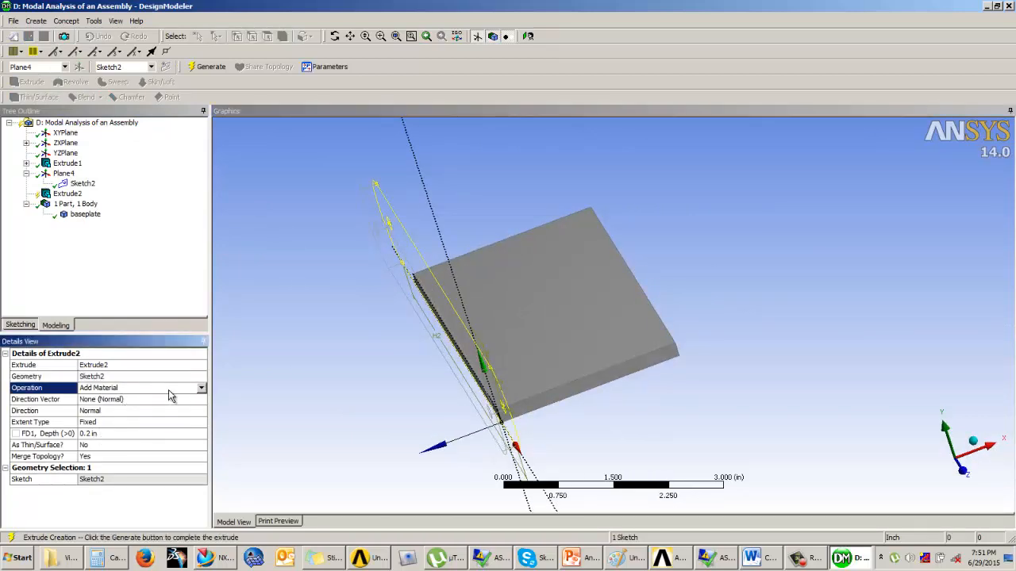
left_click(201, 390)
left_click(126, 442)
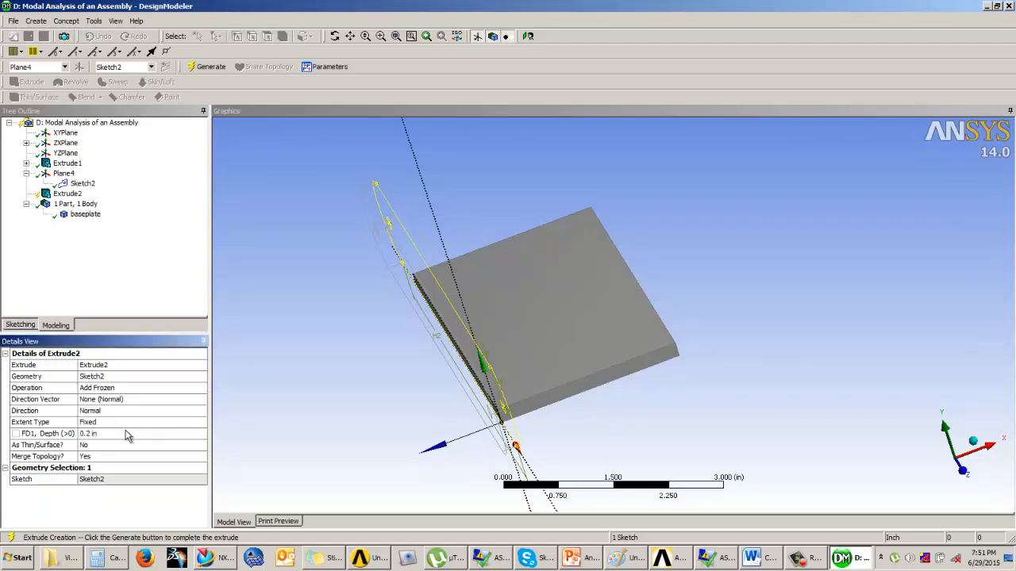
left_click(208, 66)
Step: Examine where YZPlane lies relative to the baseplate and the side plate
middle_click_drag(349, 285, 447, 335)
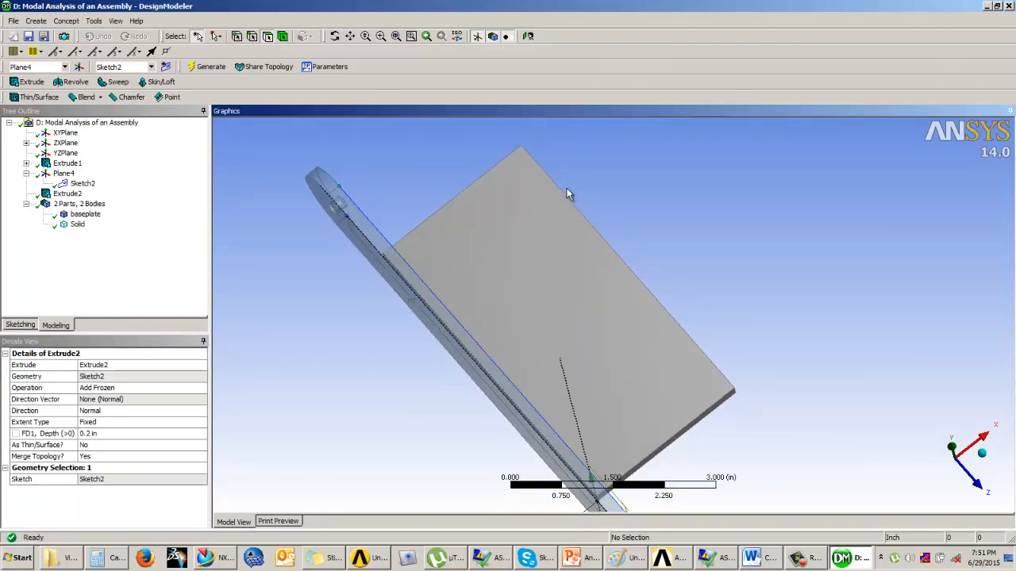
middle_click_drag(468, 288, 461, 284)
left_click(119, 290)
middle_click_drag(369, 258, 476, 270)
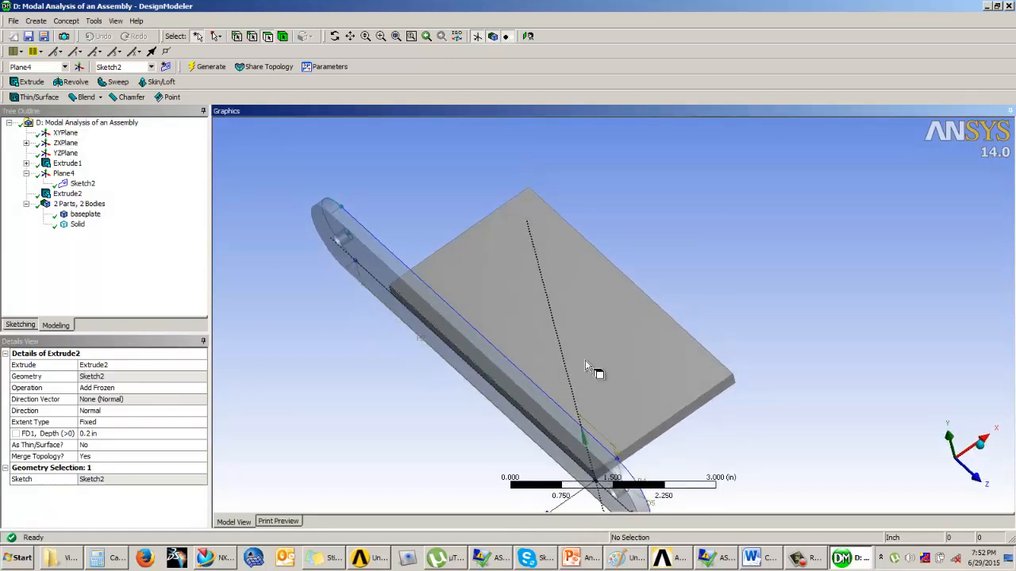
left_click(64, 157)
mouse_move(479, 278)
middle_mouse_down()
mouse_move(484, 264)
mouse_move(469, 271)
mouse_move(501, 278)
mouse_move(493, 264)
middle_mouse_up()
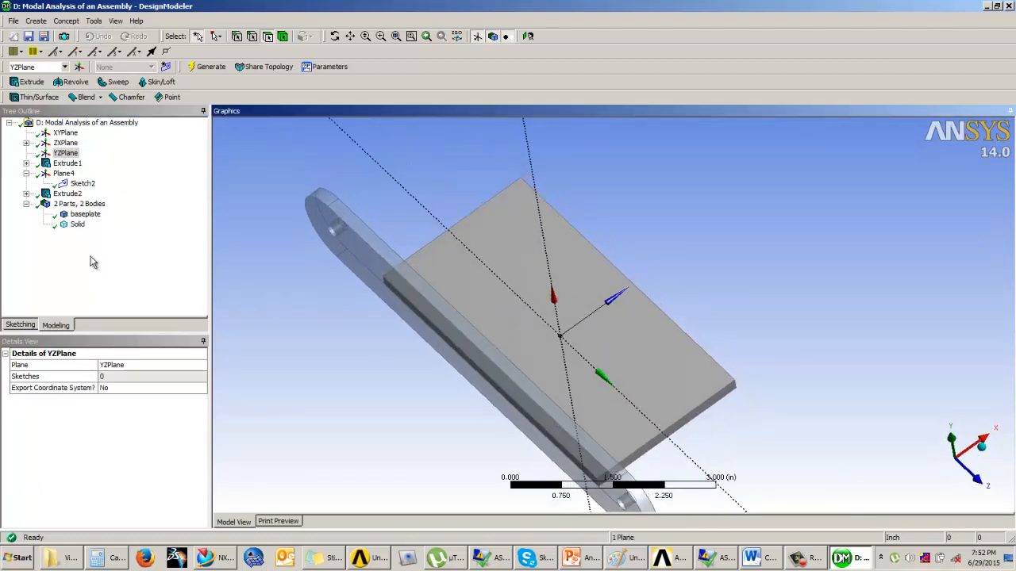
Step: Start a Mirror body operation with the extruded side plate as the body, preserving the original
left_click(36, 20)
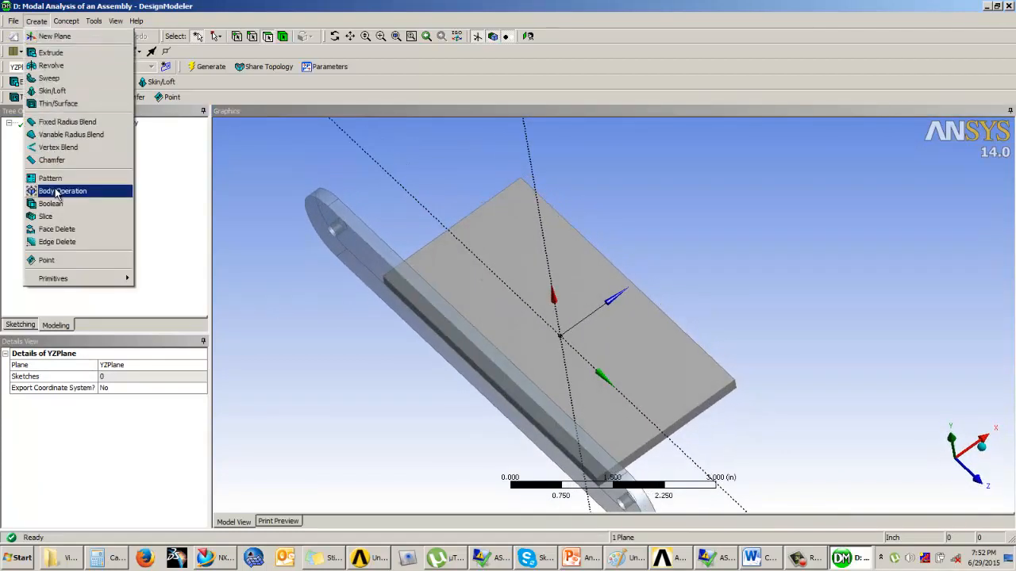
left_click(65, 190)
left_click(90, 388)
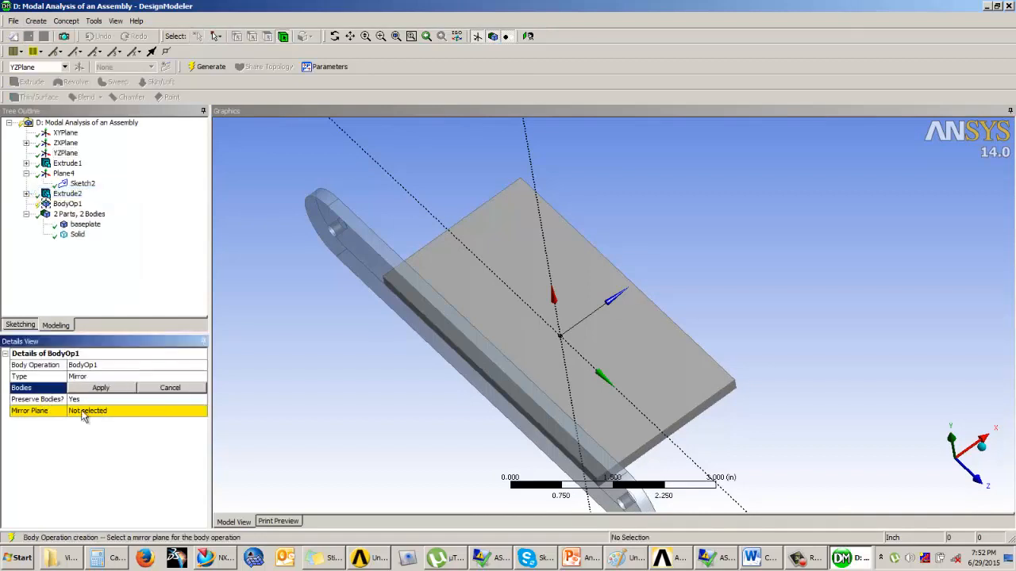
left_click(94, 411)
left_click(90, 388)
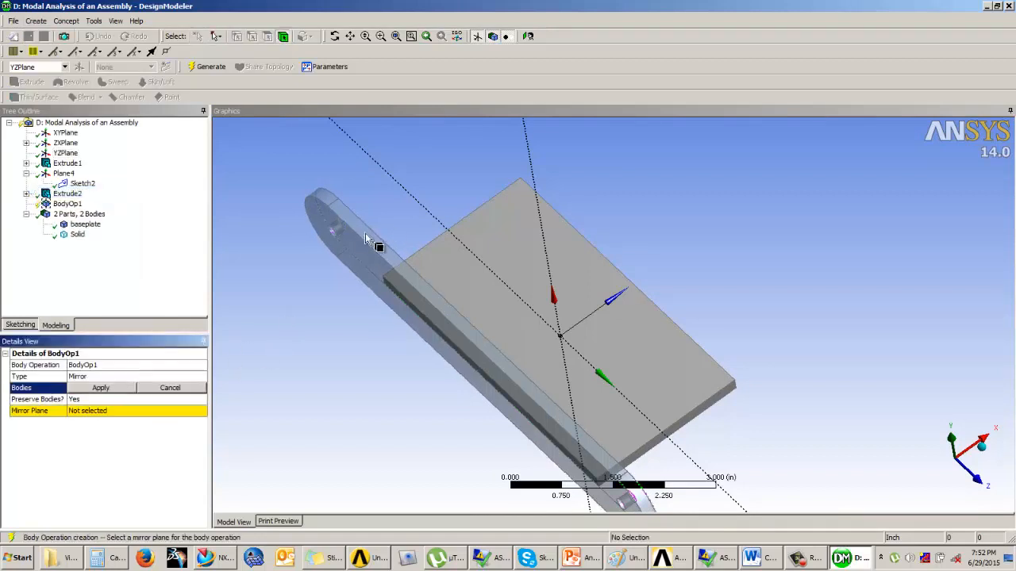
left_click(378, 242)
left_click(95, 388)
Step: Set YZPlane as the mirror plane and generate the mirrored side plate
left_click(95, 410)
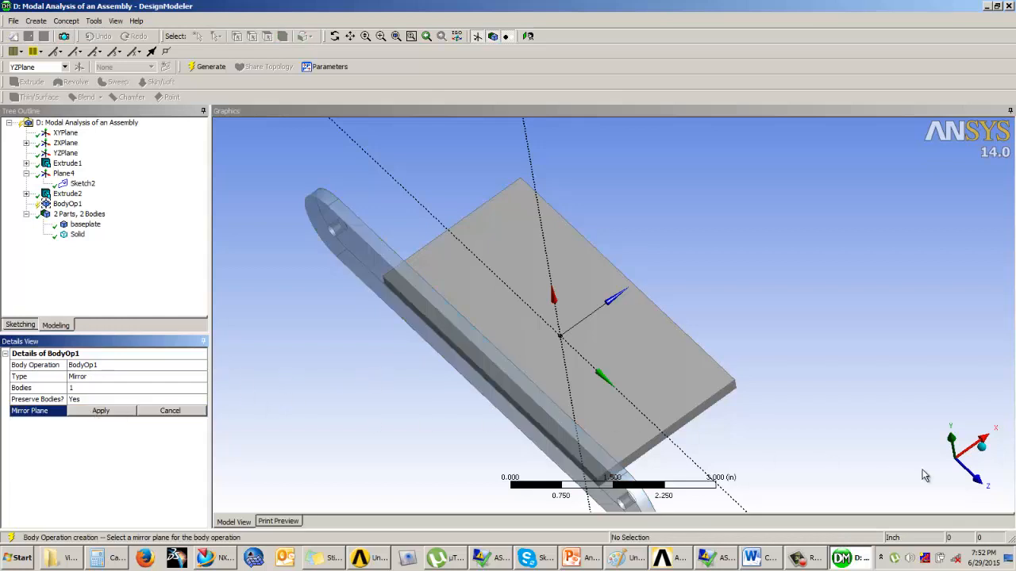
left_click(63, 152)
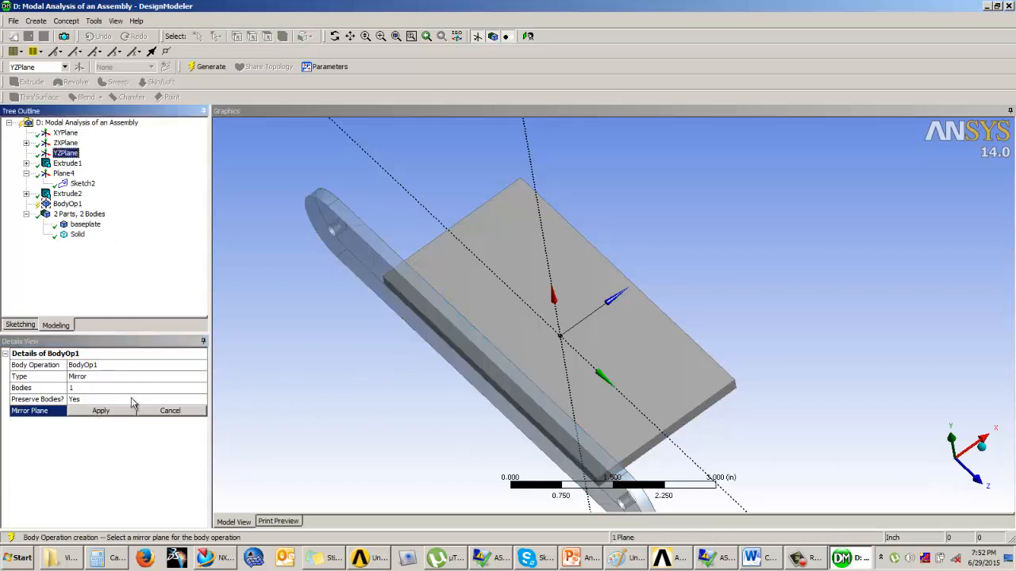
left_click(103, 411)
left_click(209, 66)
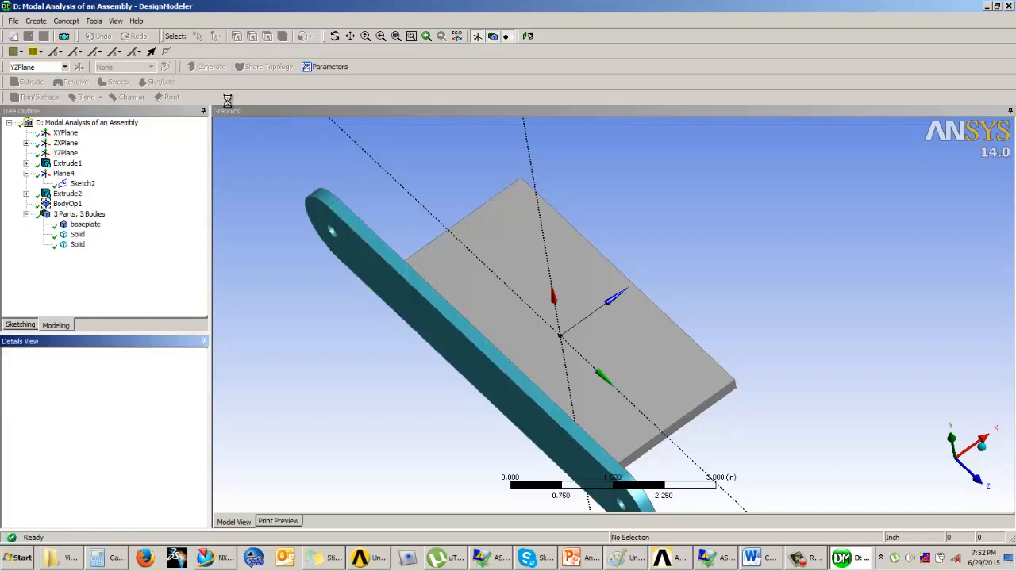
Step: Rename the originally extruded side plate body as Leftarm
middle_click_drag(361, 284, 397, 291)
left_click(77, 245)
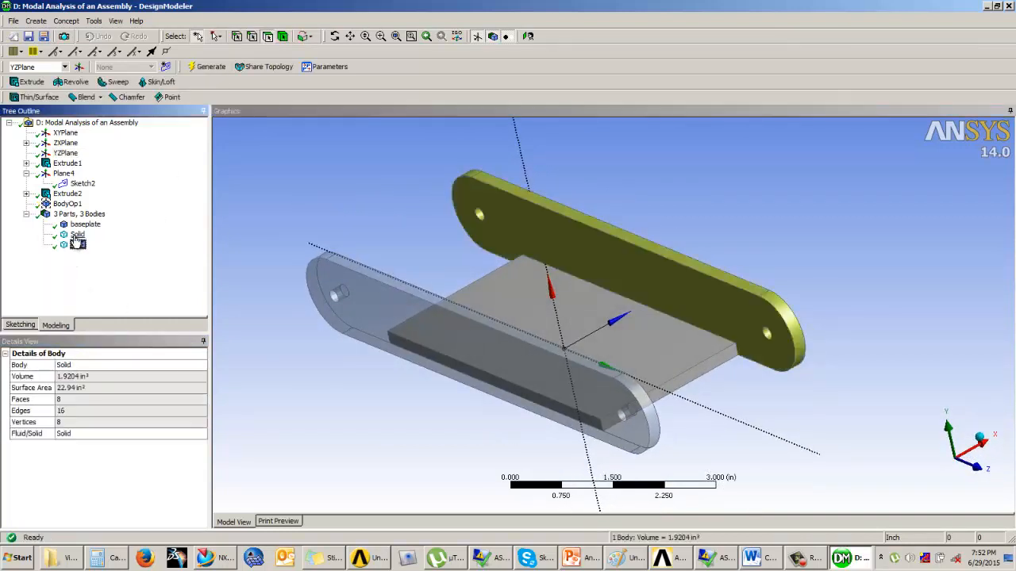
left_click(77, 234)
right_click(77, 238)
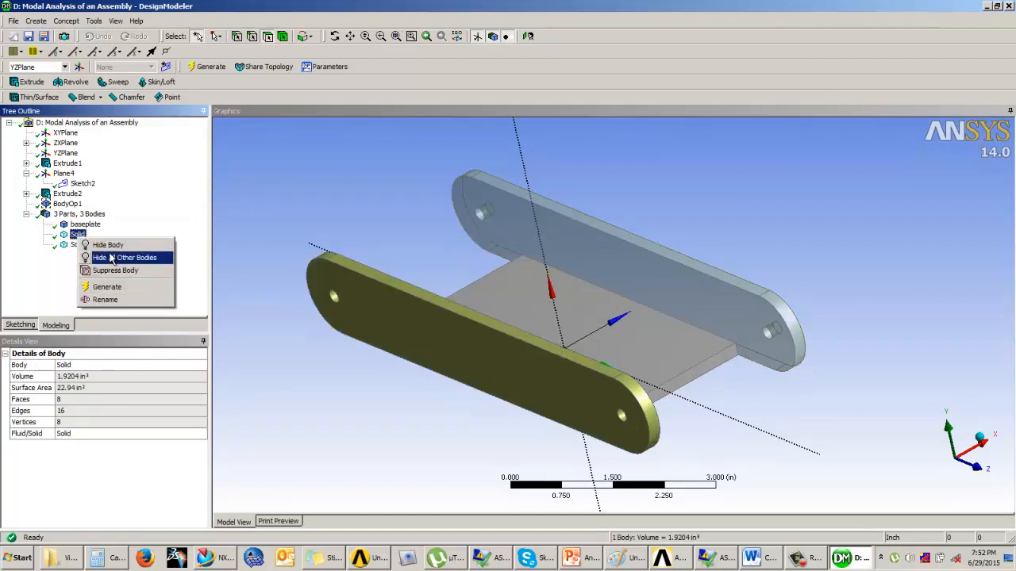
left_click(112, 300)
type("Leftarm")
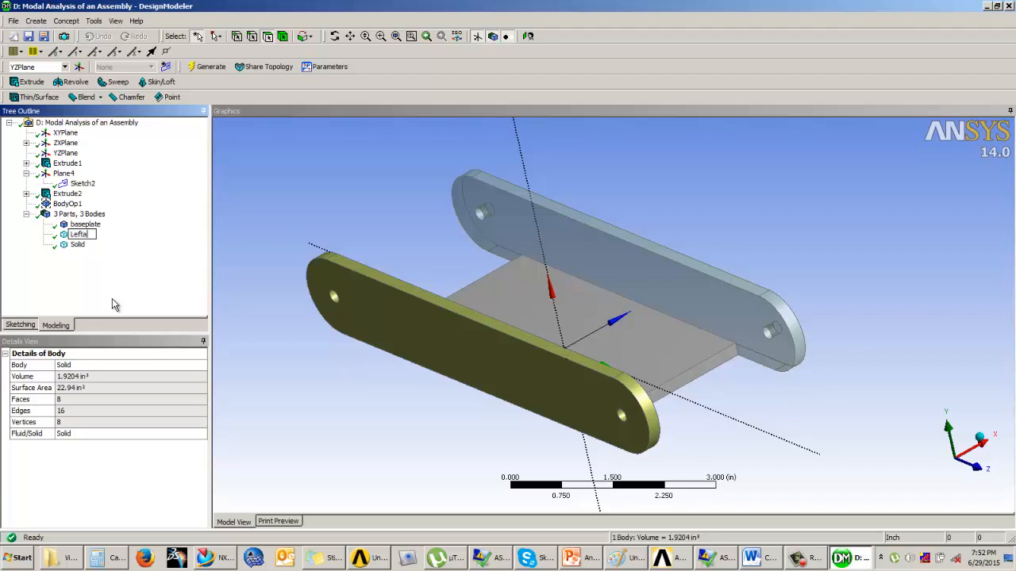
Step: Rename the mirrored side plate body as Rightarm
left_click(77, 245)
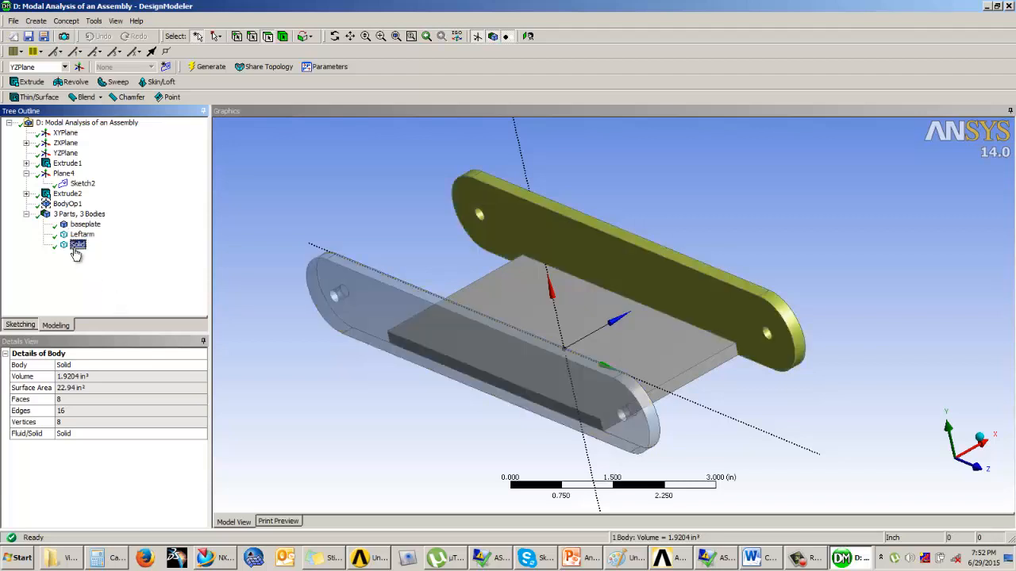
right_click(77, 244)
left_click(94, 312)
key("Return")
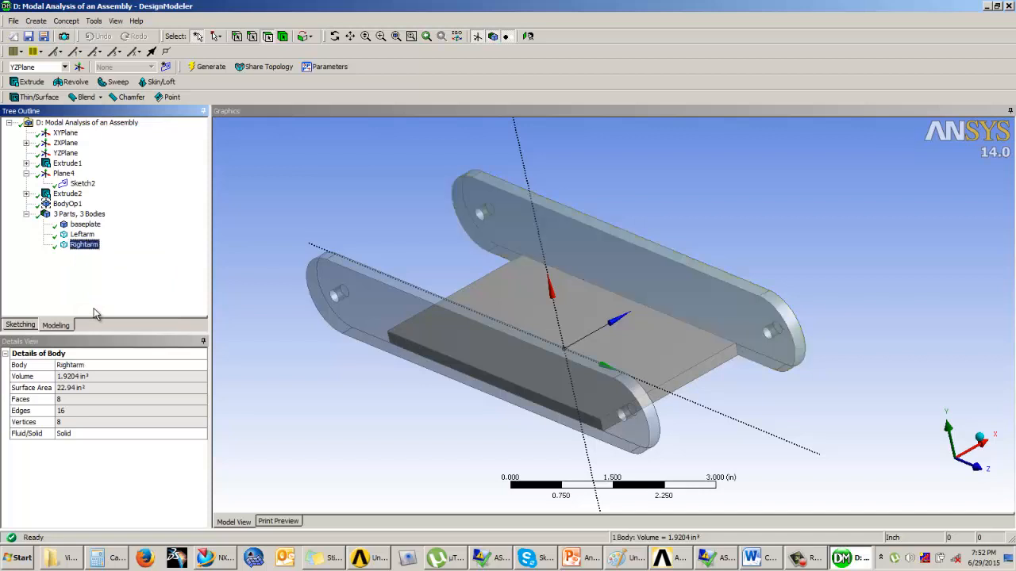
Step: Turn off Frozen Body Transparency for the assembly display
left_click(115, 21)
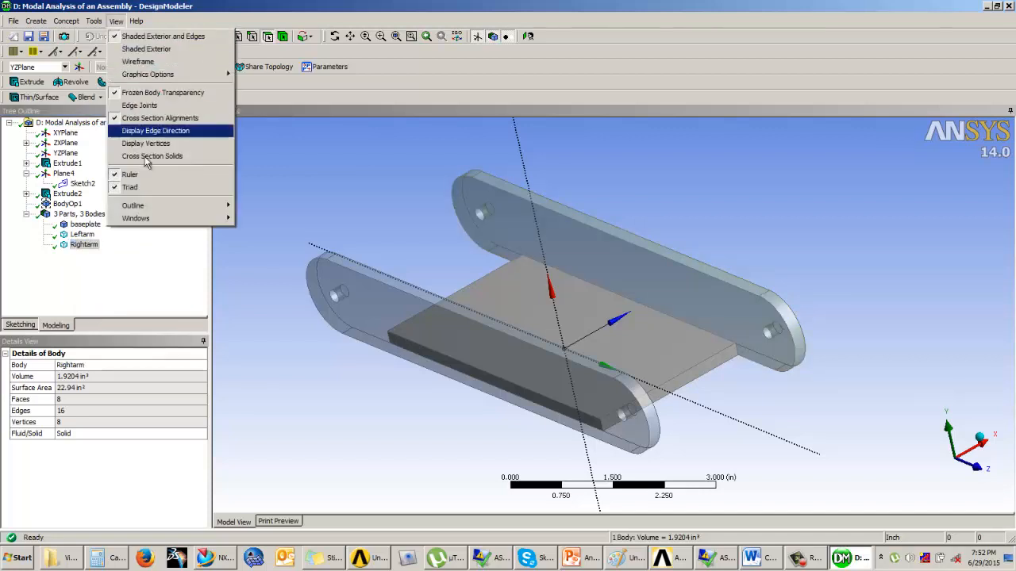
left_click(159, 91)
middle_click_drag(319, 174, 839, 166)
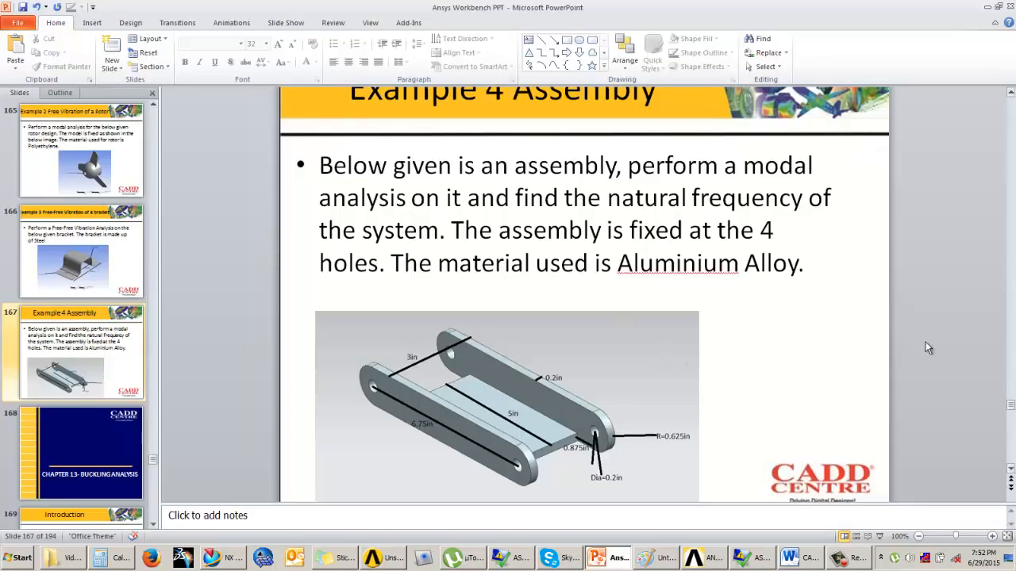
Step: Switch to Workbench and open the Model cell of the Modal Analysis of an Assembly system in Mechanical
left_click(400, 564)
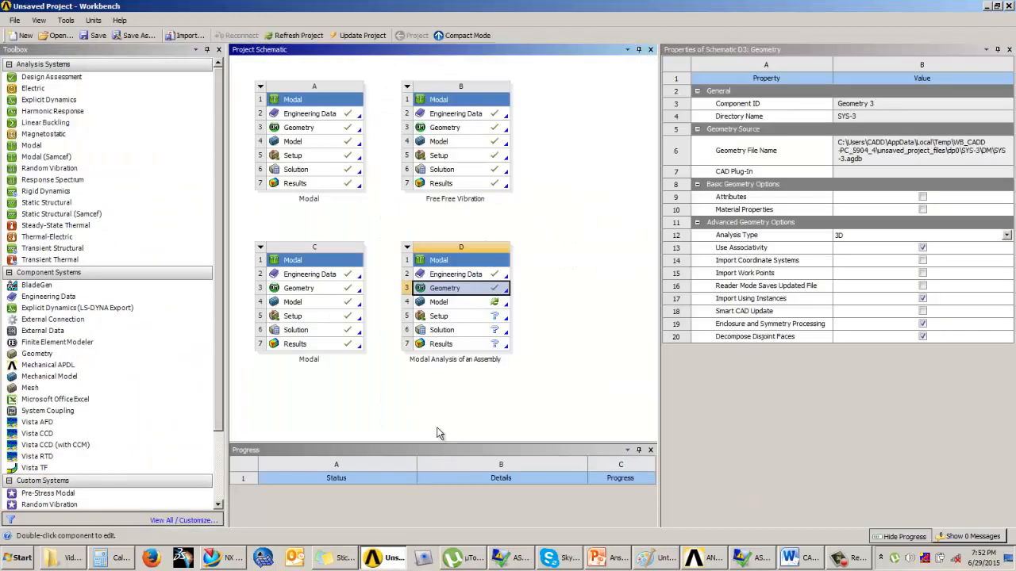
left_click(462, 305)
double_click(461, 306)
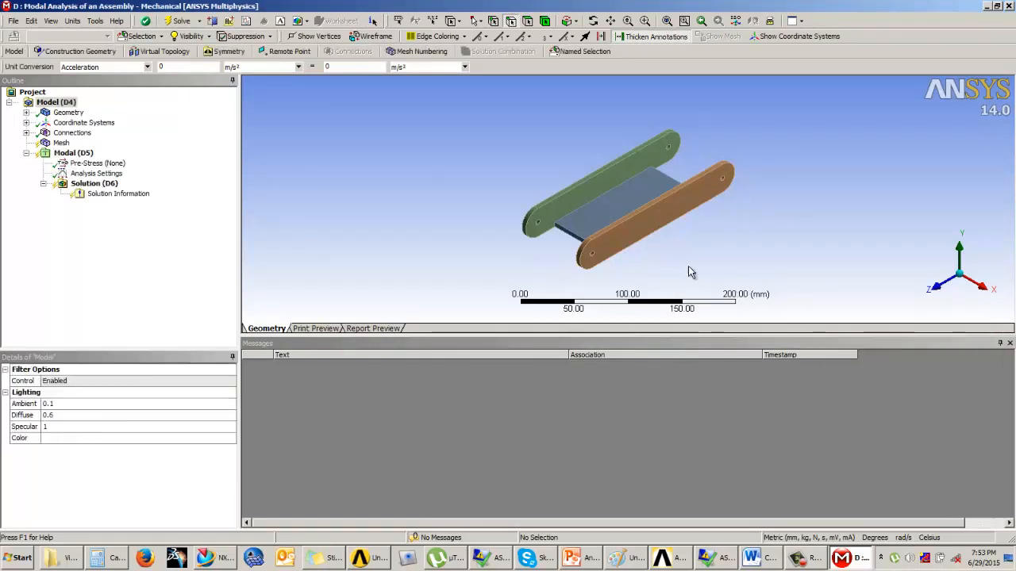
Step: Assign Aluminum Alloy as the material of the baseplate, Leftarm and Rightarm bodies together
middle_click_drag(688, 266, 700, 233)
scroll(699, 232, "up", 4)
middle_click_drag(606, 197, 596, 192)
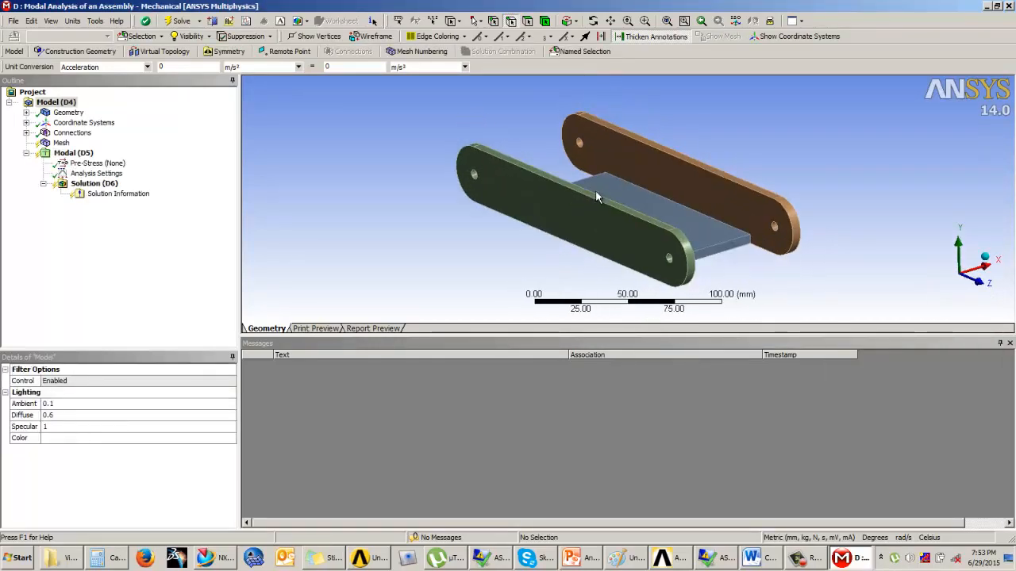
left_click(26, 112)
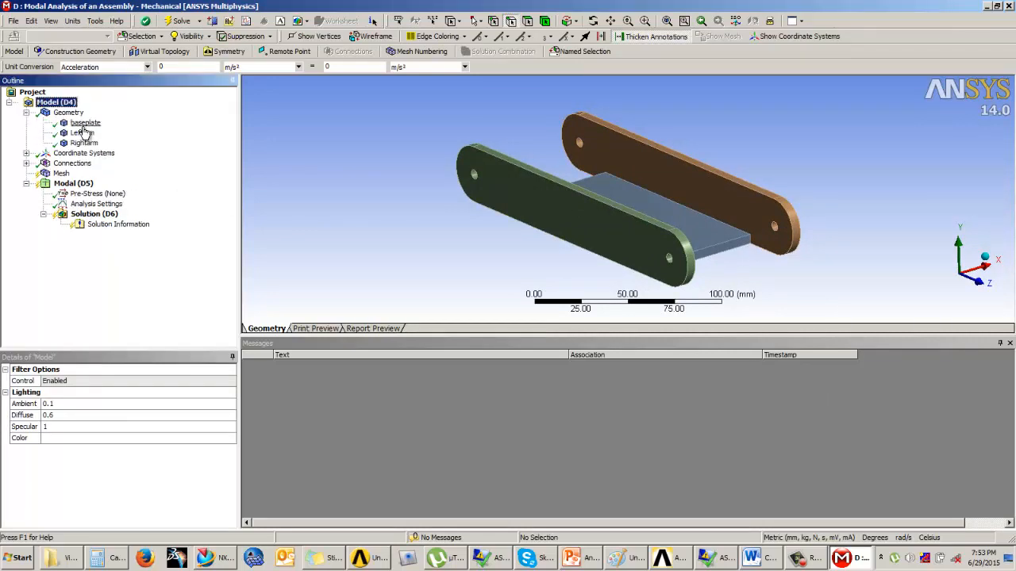
left_click(85, 122)
left_click(82, 132, "ctrl")
left_click(83, 143, "ctrl")
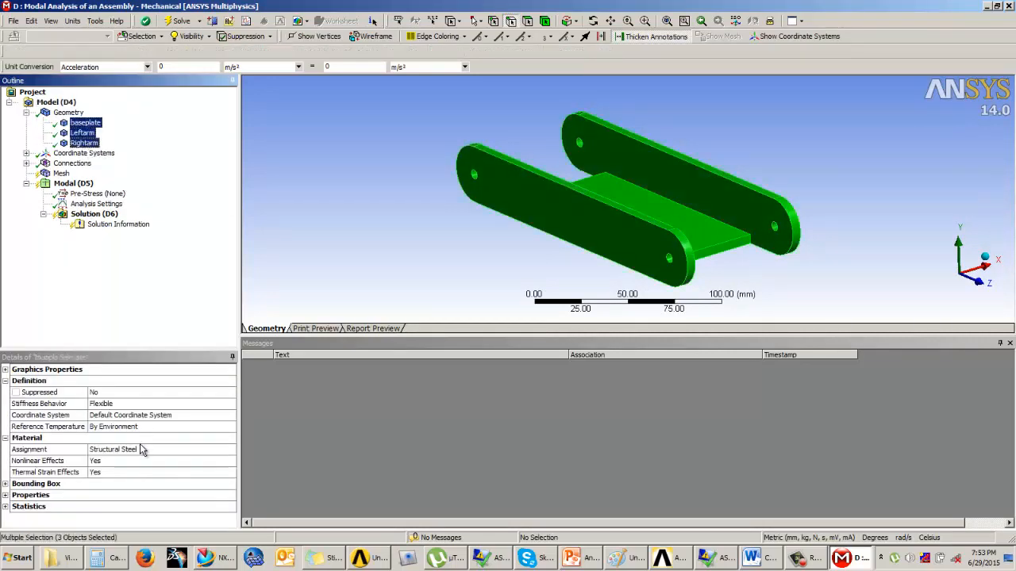
left_click(190, 450)
left_click(231, 450)
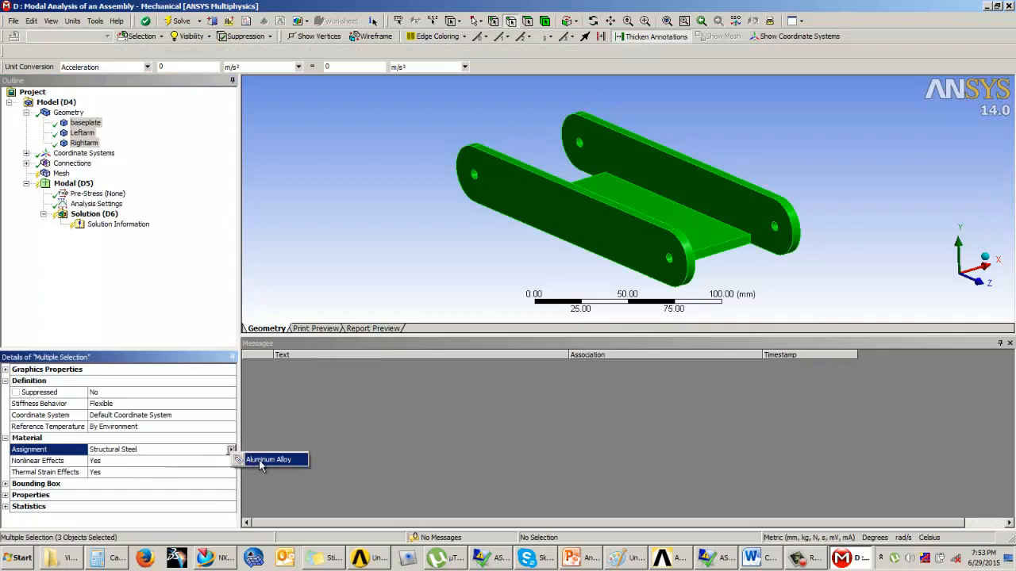
left_click(265, 460)
Step: Examine the contact type and the paired bodies of both contact regions joining the baseplate to Leftarm and Rightarm
middle_click_drag(360, 236, 368, 234)
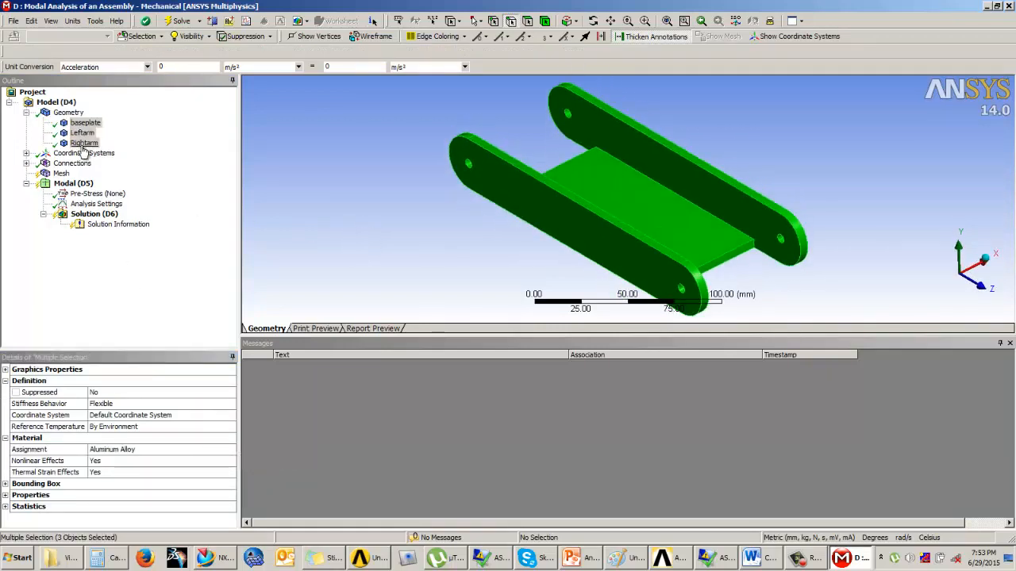
middle_click_drag(429, 230, 467, 195)
left_click(62, 176)
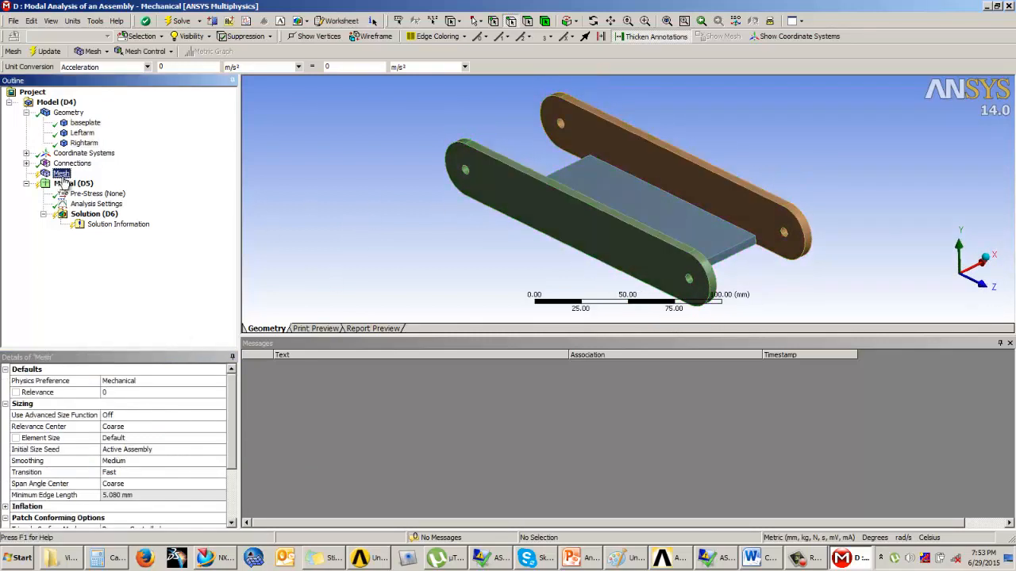
left_click(26, 163)
left_click(43, 173)
left_click(97, 186)
left_click(109, 196)
left_click(118, 186)
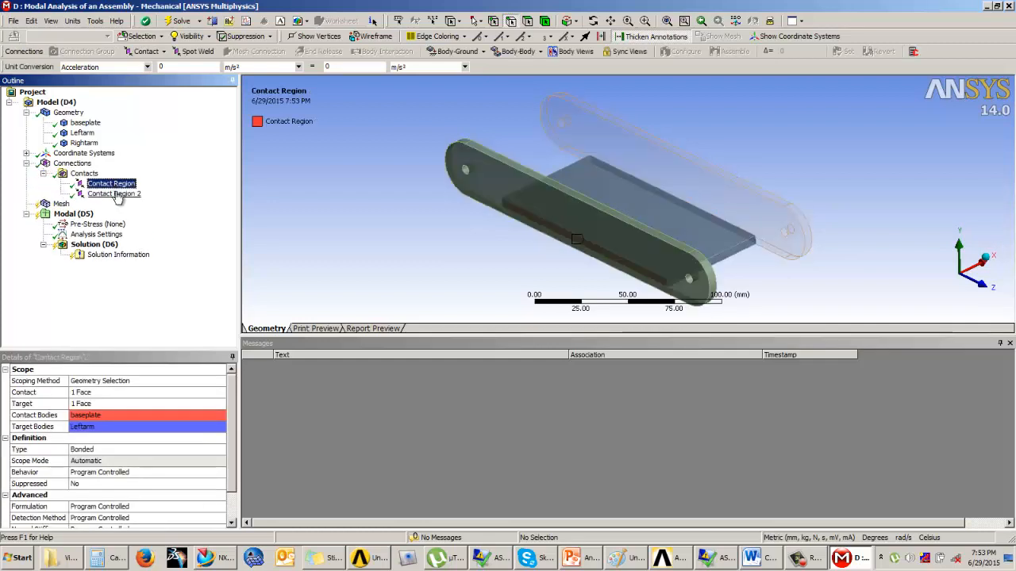
left_click(92, 454)
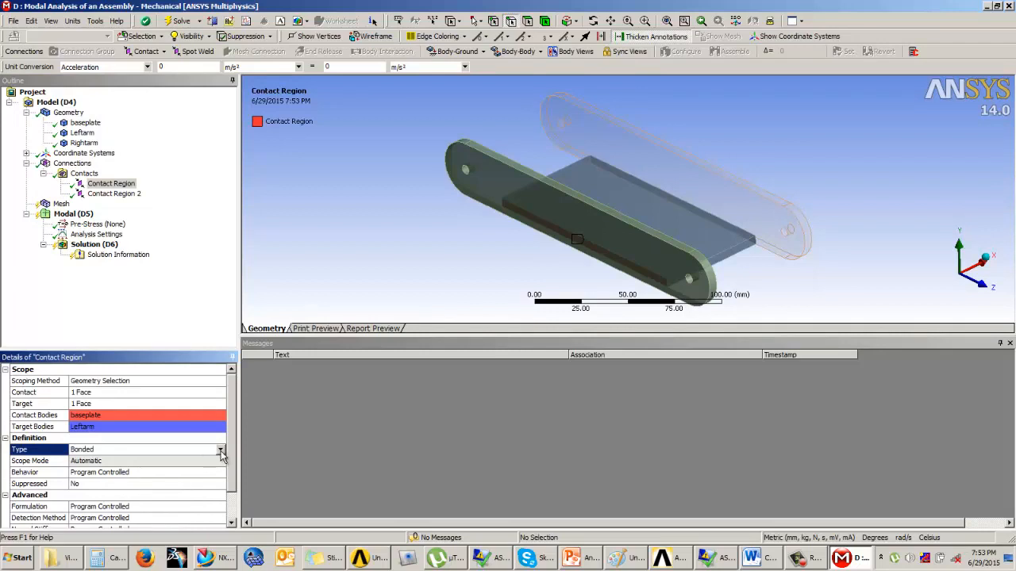
left_click(114, 194)
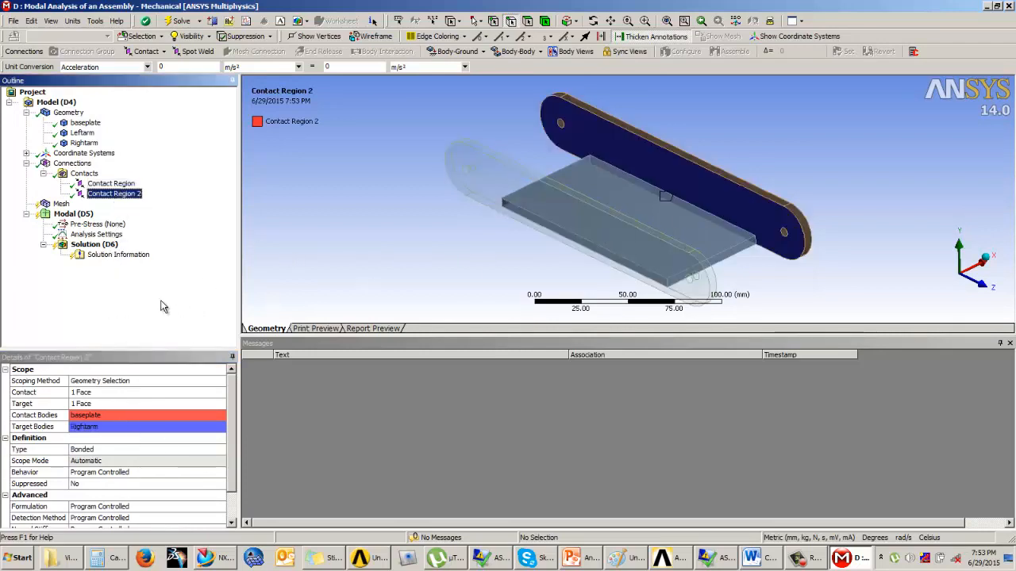
left_click(121, 185)
left_click(122, 195)
left_click(44, 173)
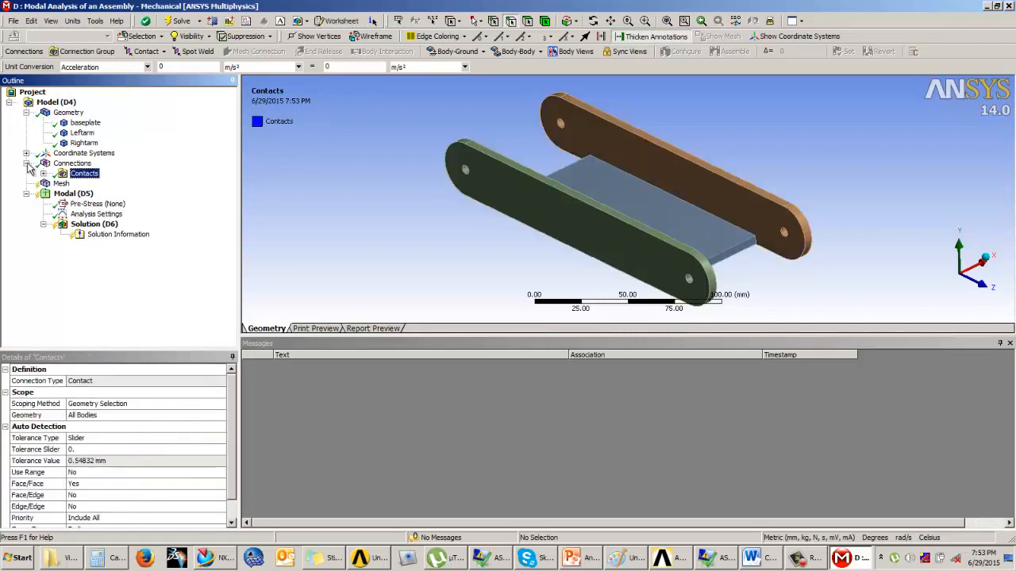
left_click(26, 163)
Step: Generate the mesh of the whole assembly with the default coarse settings
left_click(61, 173)
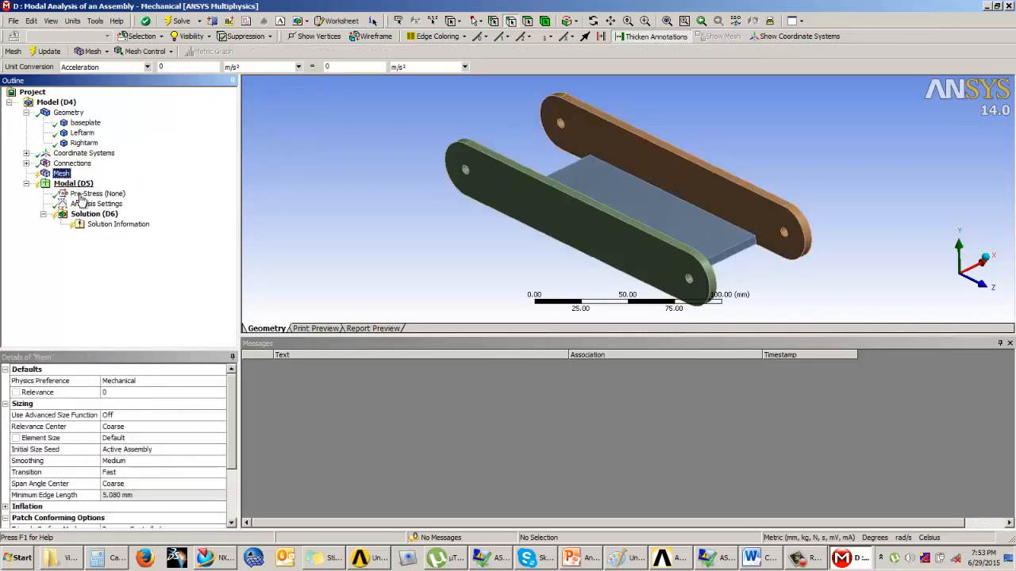
left_click(46, 51)
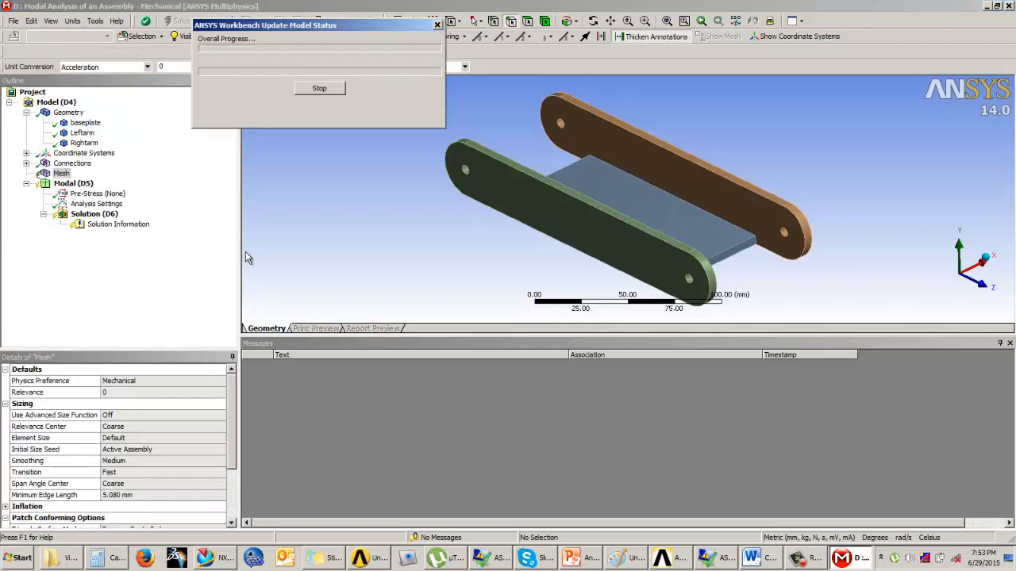
middle_click_drag(528, 208, 455, 236)
Step: Add a body sizing mesh control to the Leftarm and Rightarm bodies with a 5 mm element size
left_click(142, 51)
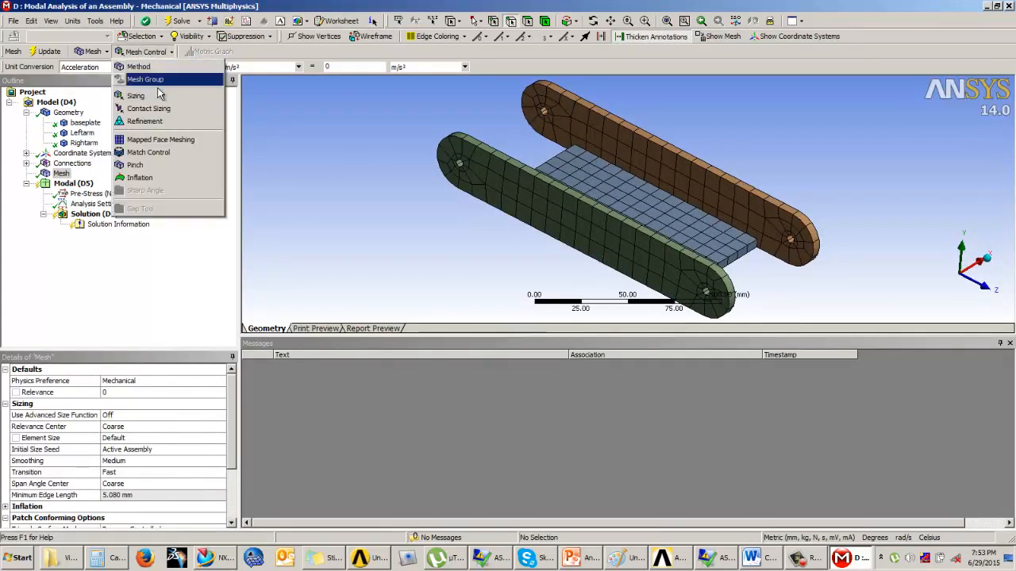
left_click(162, 95)
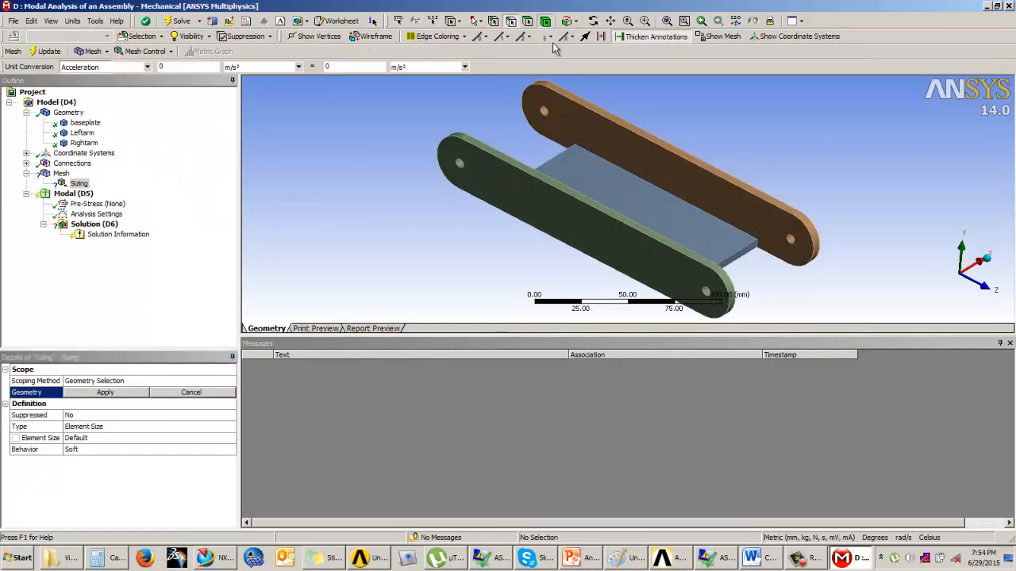
left_click(500, 166)
left_click(580, 120, "ctrl")
left_click(105, 392)
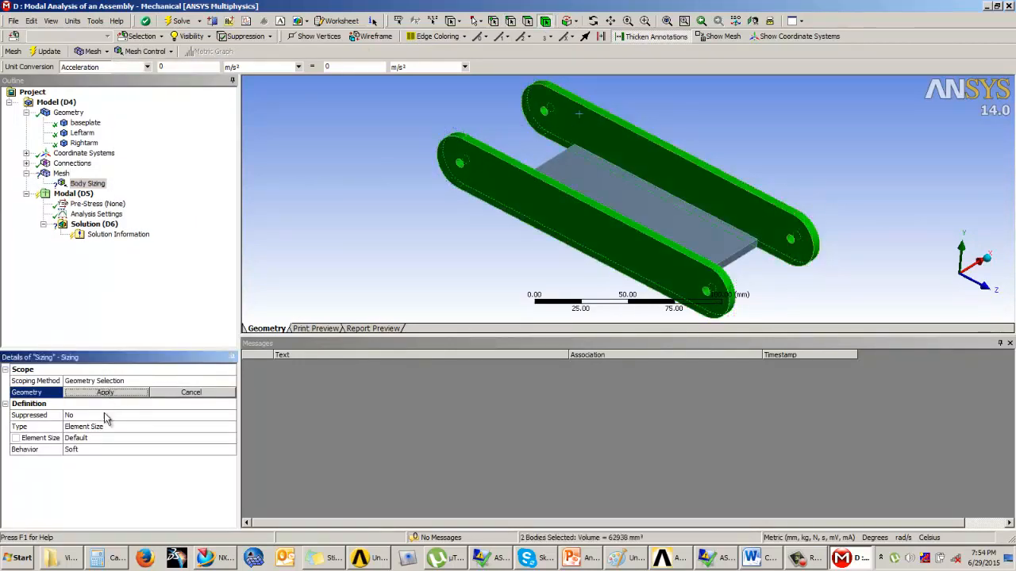
left_click(91, 440)
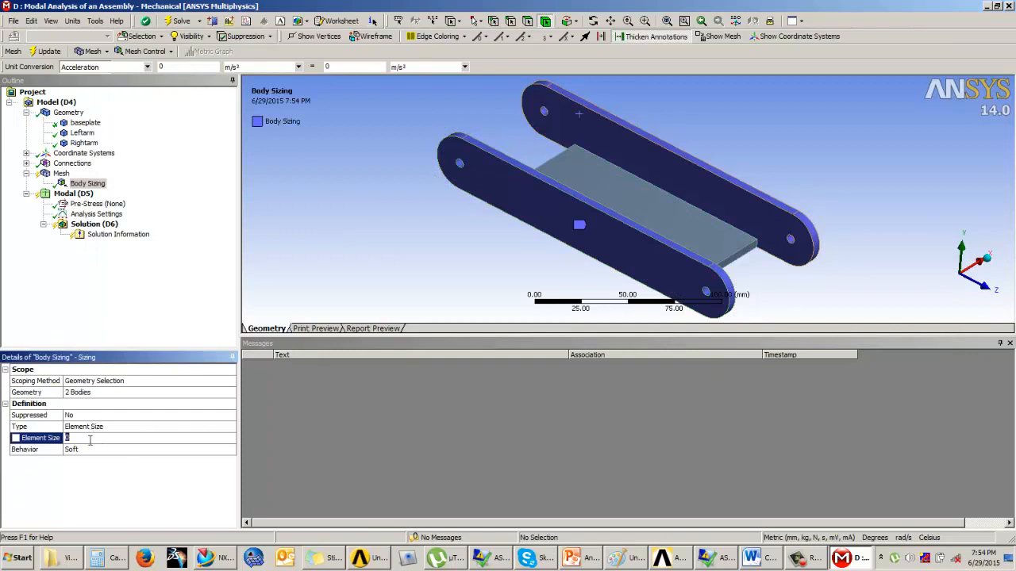
key("BackSpace")
Step: Regenerate the assembly mesh with the arms' body sizing and inspect the refined elements
left_click(45, 51)
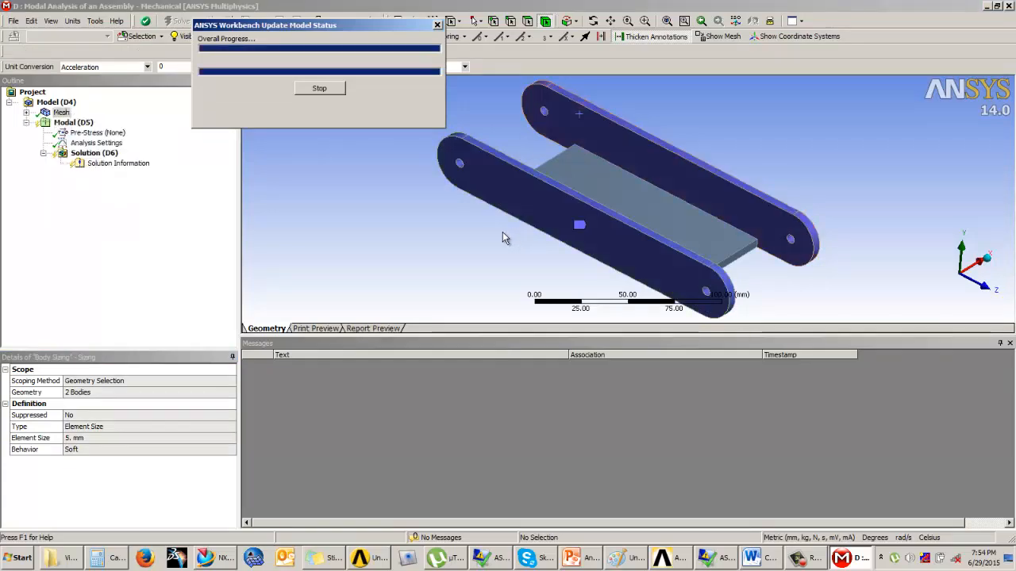
left_click(61, 173)
middle_click_drag(445, 184, 699, 207)
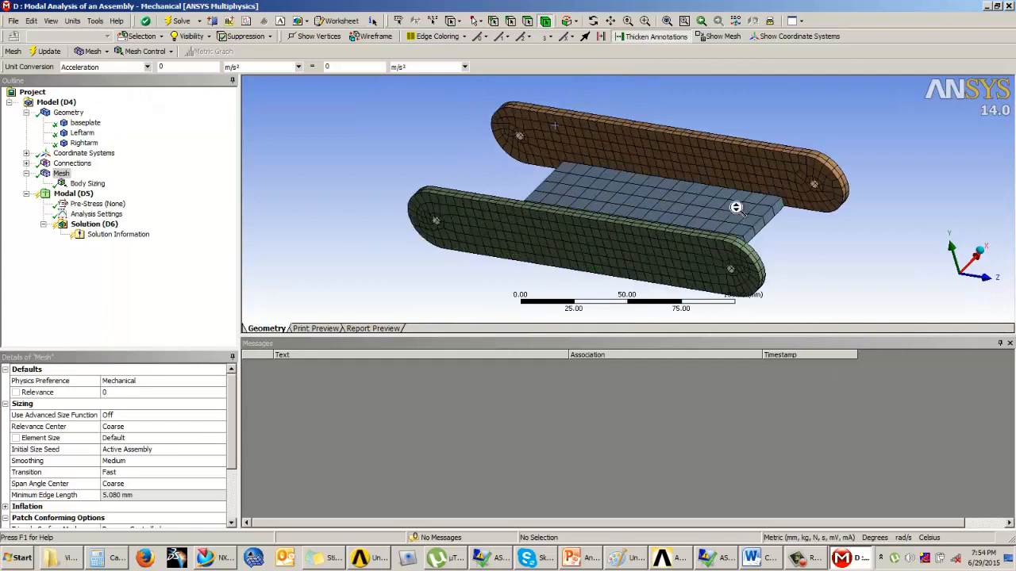
left_click_drag(699, 198, 611, 202)
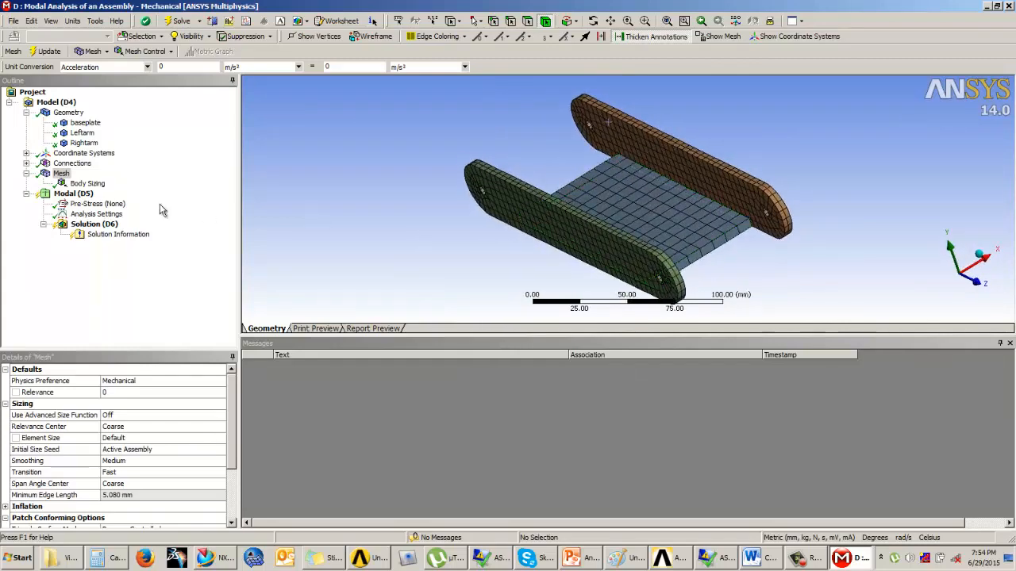
Step: Apply a fixed support to the cylindrical faces of all four holes in the two side arms
left_click(67, 196)
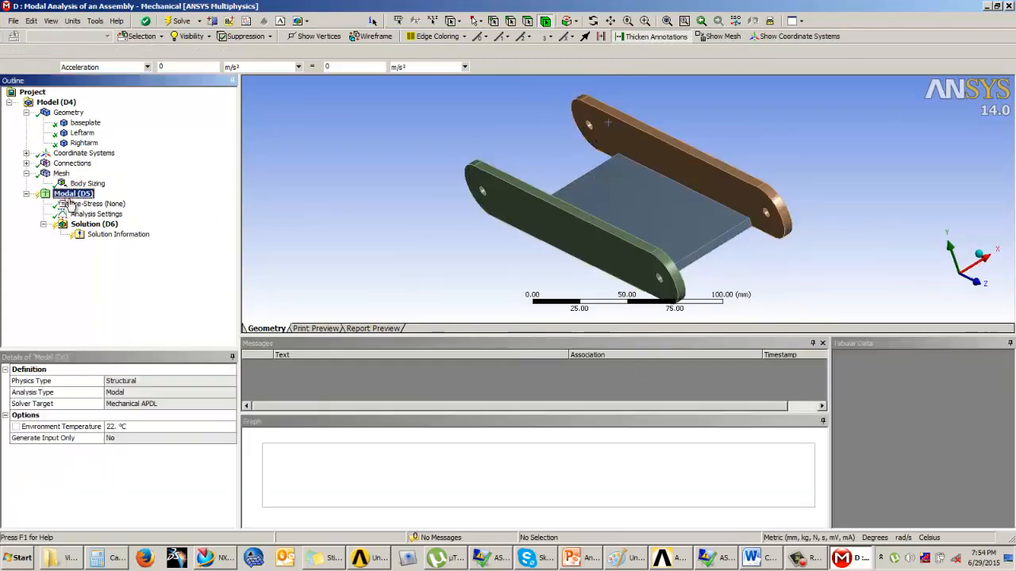
left_click(162, 51)
left_click(170, 70)
left_click_drag(480, 200, 498, 203)
scroll(498, 203, "up", 6)
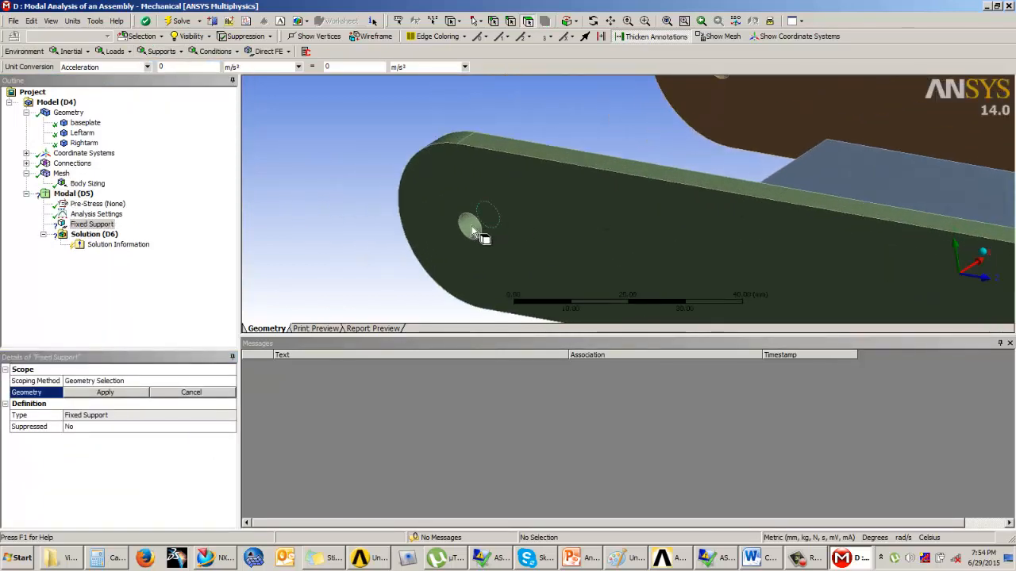
left_click(472, 227)
middle_click_drag(602, 189, 435, 295, "ctrl")
left_click(553, 182, "ctrl")
middle_click_drag(866, 248, 190, 116, "ctrl")
left_click(640, 180, "ctrl")
middle_click_drag(640, 180, 756, 146, "ctrl")
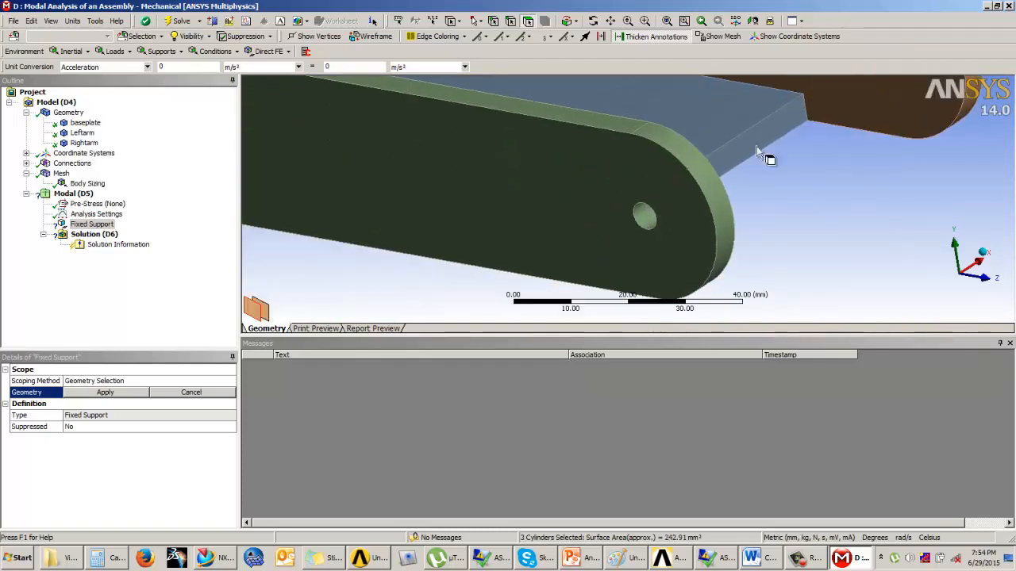
left_click(647, 217, "ctrl")
scroll(746, 190, "down", 5)
middle_click_drag(748, 193, 572, 227)
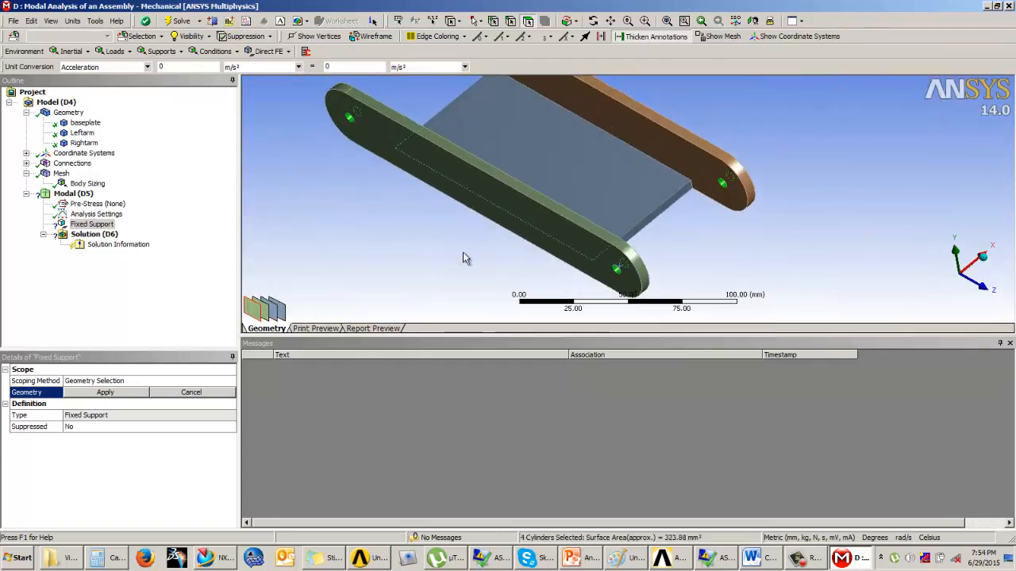
left_click(105, 393)
Step: Set the maximum number of modes to find to 3 in the modal analysis settings
mouse_move(488, 203)
middle_mouse_down()
mouse_move(520, 198)
mouse_move(565, 241)
middle_mouse_up()
left_click(94, 214)
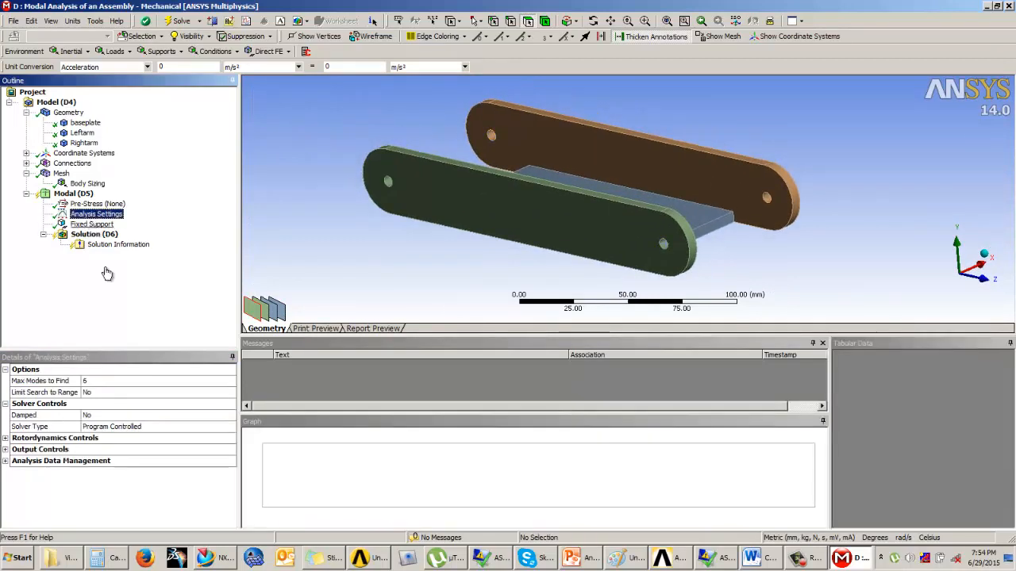
left_click(95, 382)
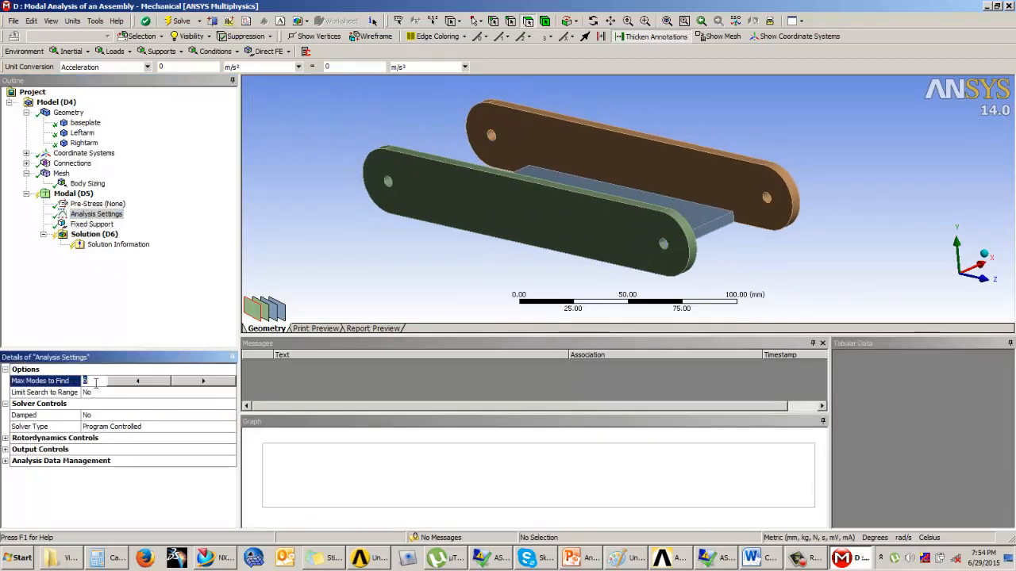
key("Return")
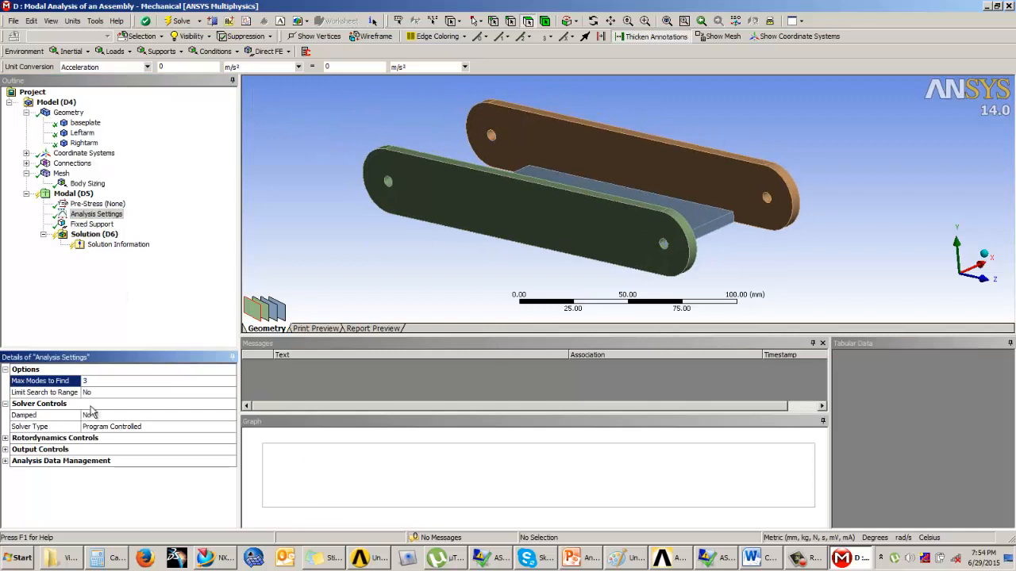
Step: Solve the modal analysis of the assembly
left_click(94, 235)
right_click(93, 237)
left_click(124, 272)
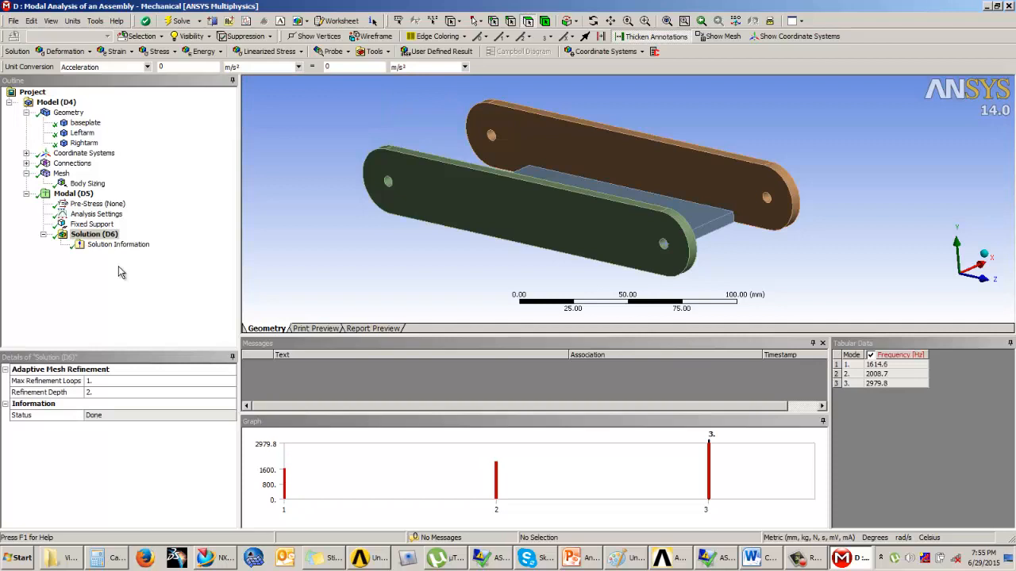
Step: Examine the natural frequencies tabulated for the three solved modes
left_click(872, 365)
left_click(875, 374)
left_click(876, 384)
left_click(879, 365)
left_click(878, 374)
left_click(878, 384)
left_click(884, 367)
left_click(884, 374)
left_click(886, 385)
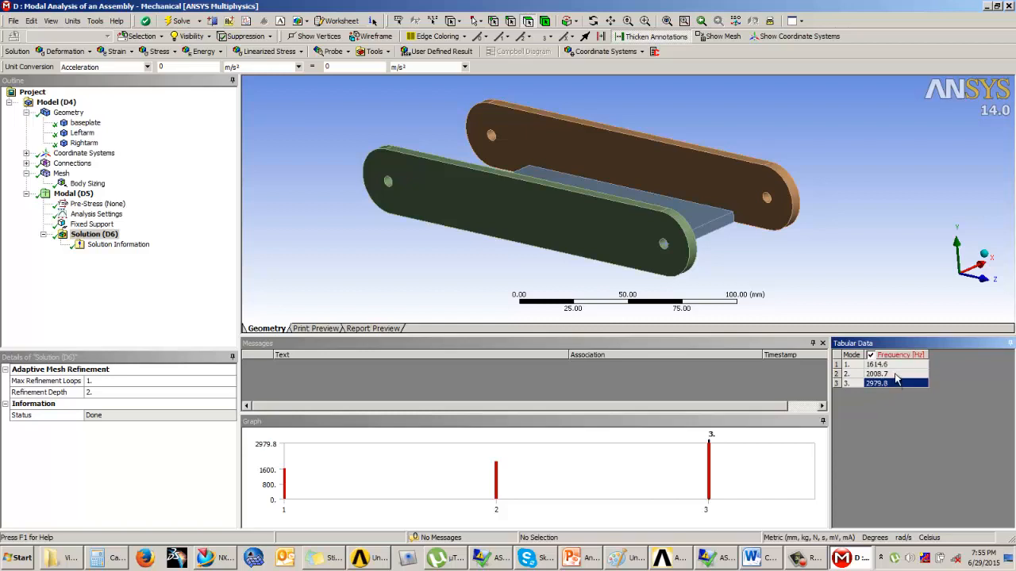
Step: Create total deformation mode shape results for all three frequencies and evaluate them
right_click(896, 380)
left_click(921, 426)
right_click(888, 379)
left_click(912, 390)
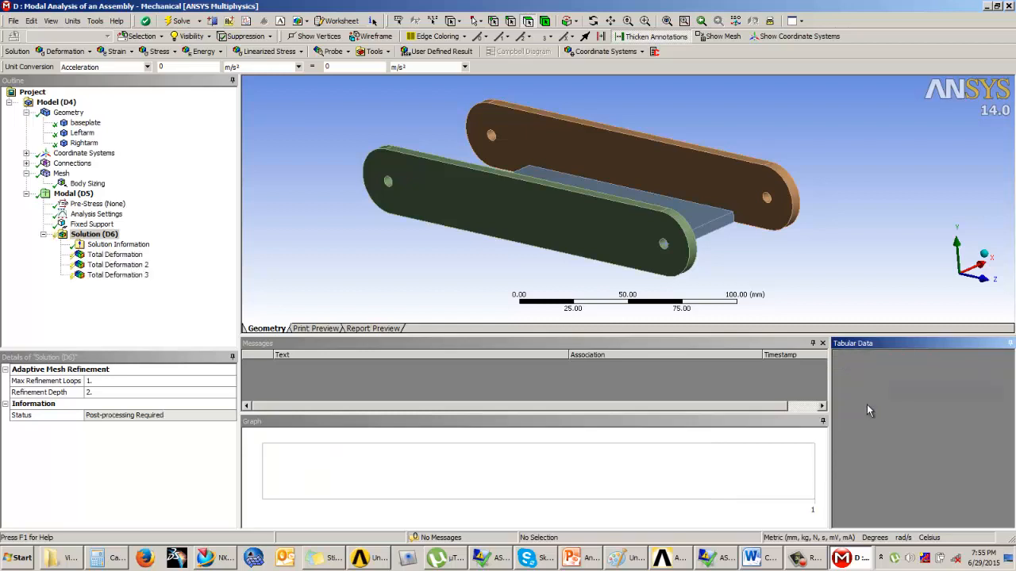
right_click(101, 243)
left_click(131, 262)
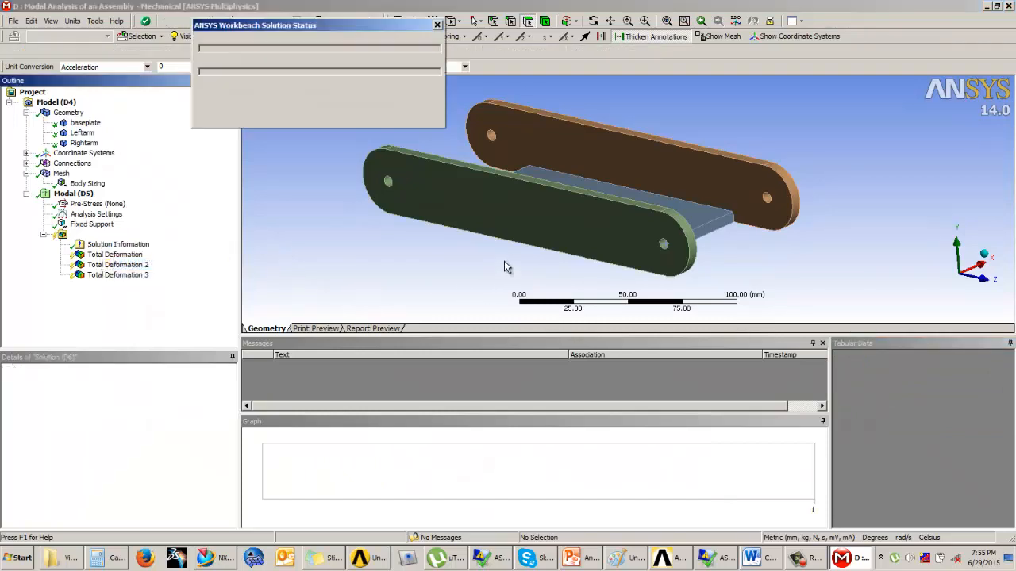
Step: Compare the total deformation contours of the first, second and third mode shapes
left_click(109, 255)
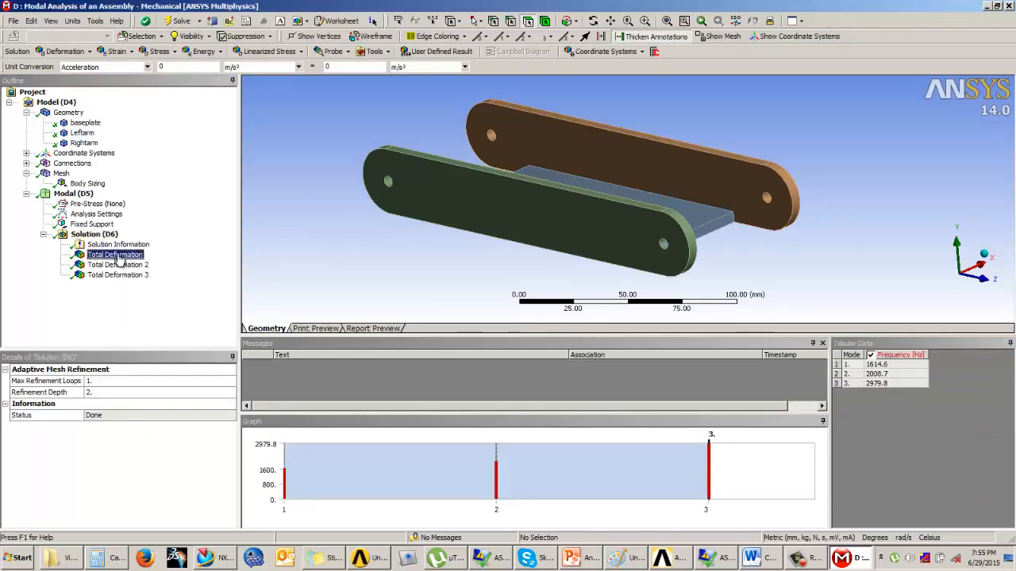
left_click(129, 265)
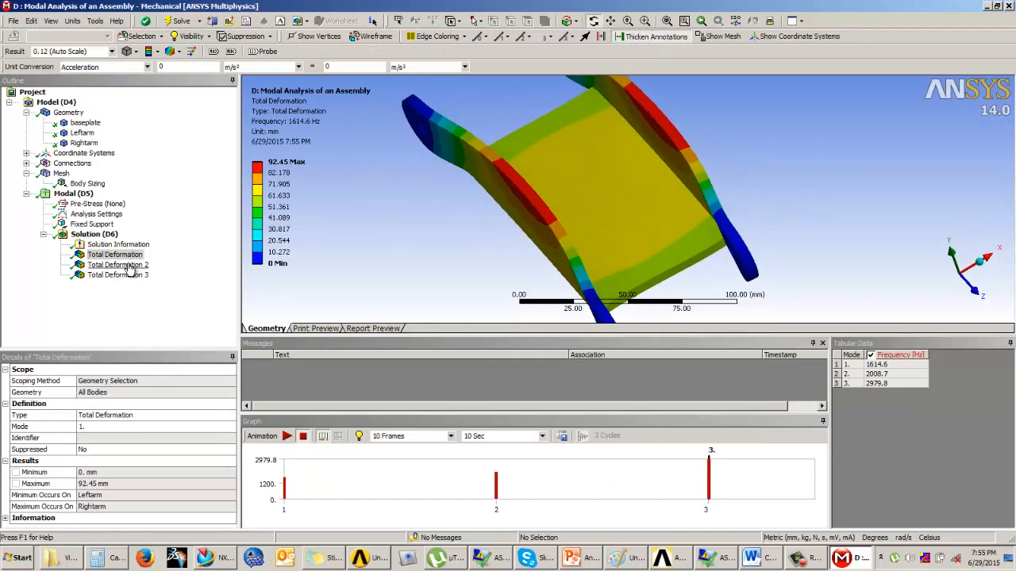
left_click(127, 276)
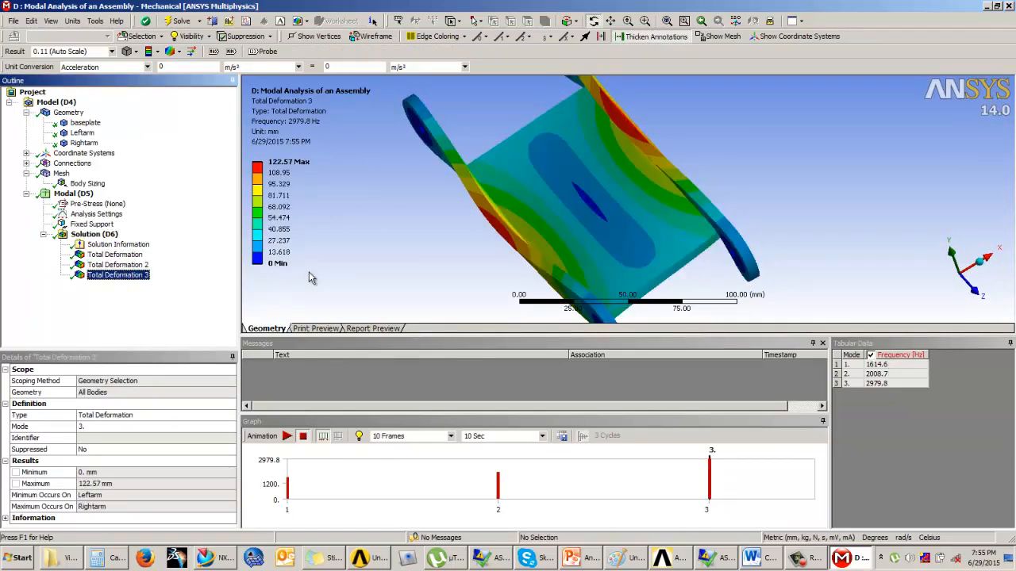
left_click(114, 255)
left_click_drag(574, 283, 547, 266)
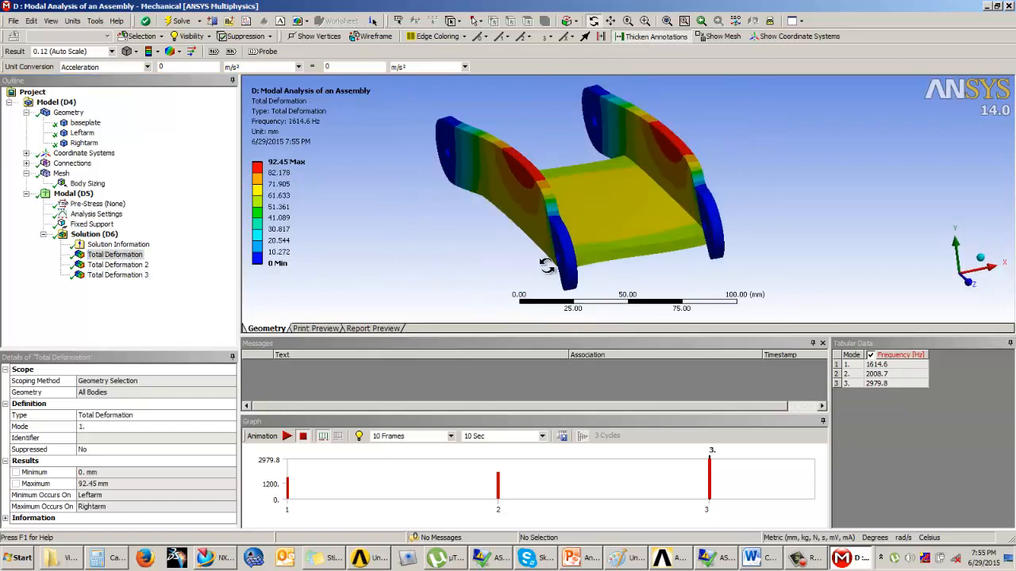
left_click(127, 265)
left_click(127, 274)
Step: Inspect the third mode's total deformation on the arms and baseplate closely from different angles
left_click_drag(515, 288, 672, 247)
scroll(583, 260, "up", 4)
scroll(584, 254, "down", 8)
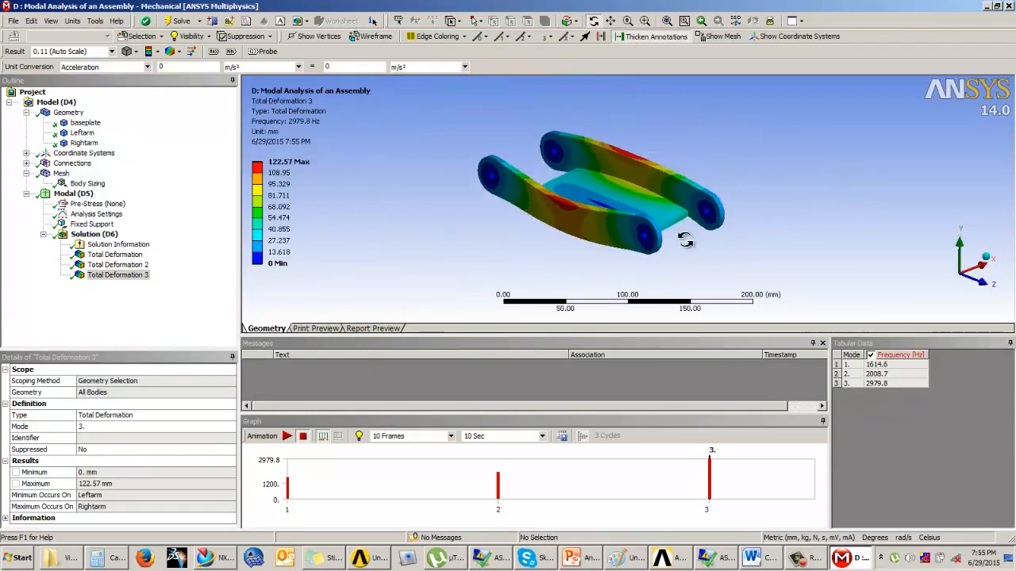
scroll(756, 177, "up", 3)
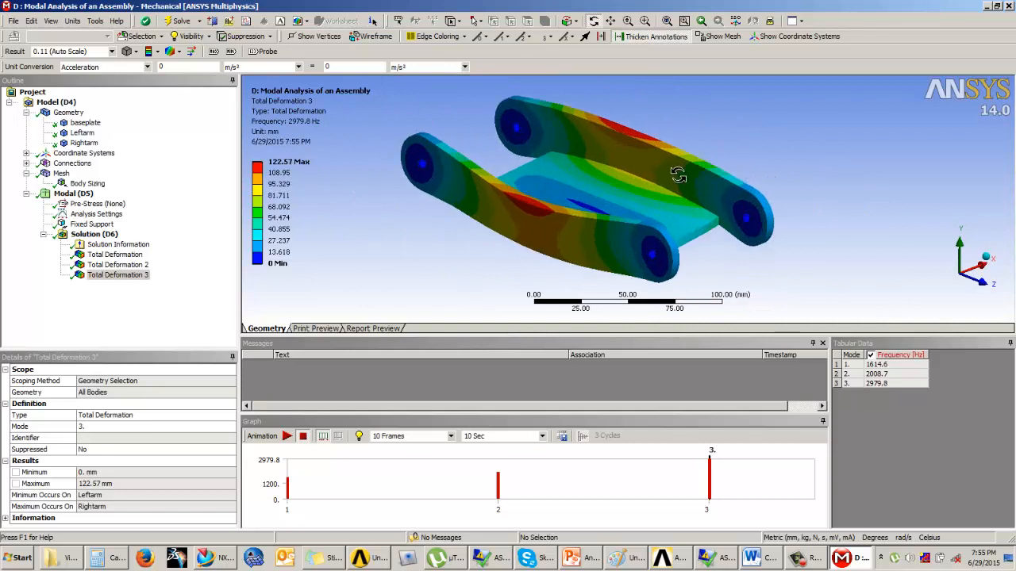
left_click_drag(653, 189, 693, 224)
middle_click_drag(694, 224, 694, 210, "ctrl")
left_click(849, 165)
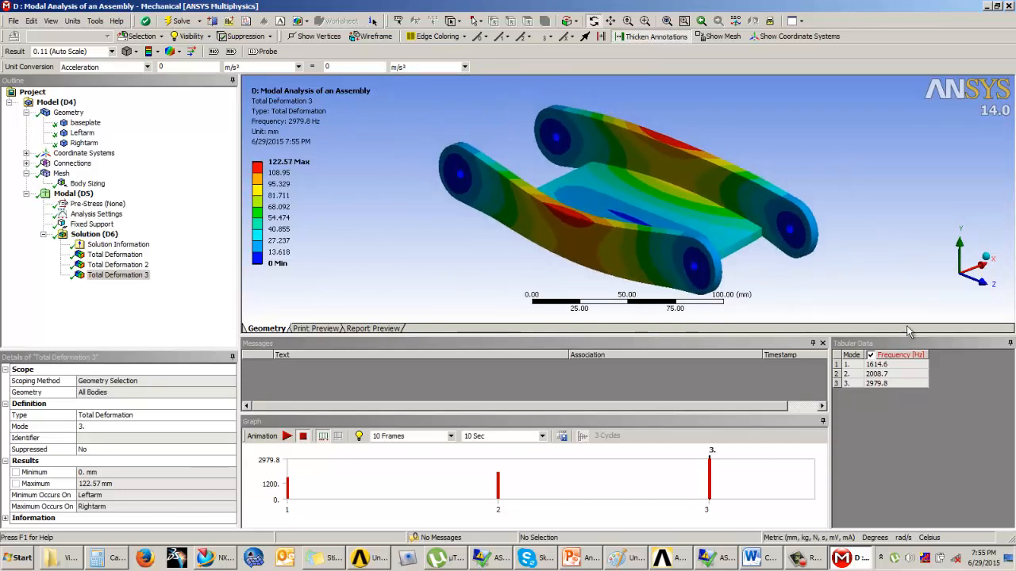